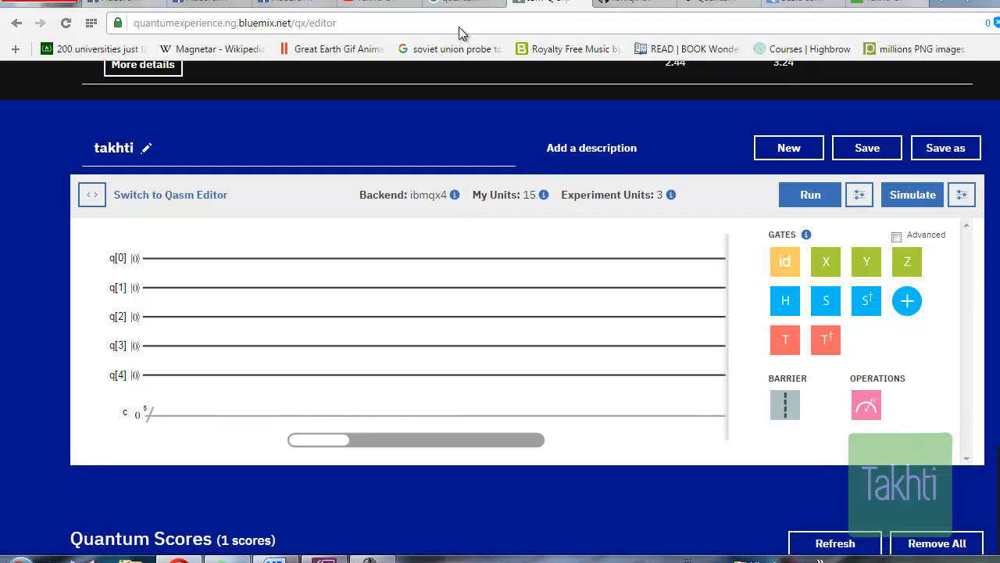
- Look over the search results for quantum experience and the IBM Q quantum computing homepage
{"action": "left_click", "coordinate": [461, 4]}
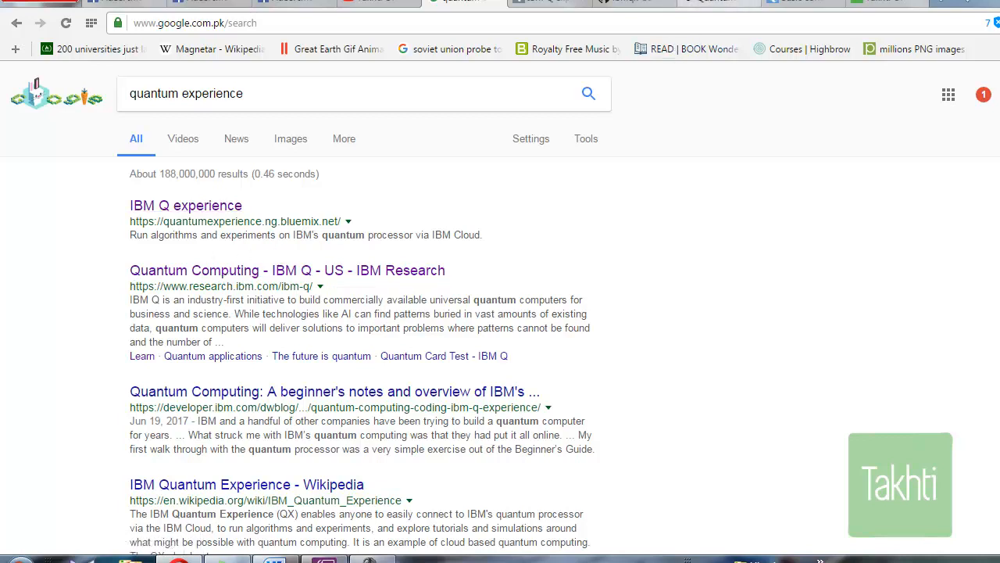
{"action": "left_click", "coordinate": [715, 2]}
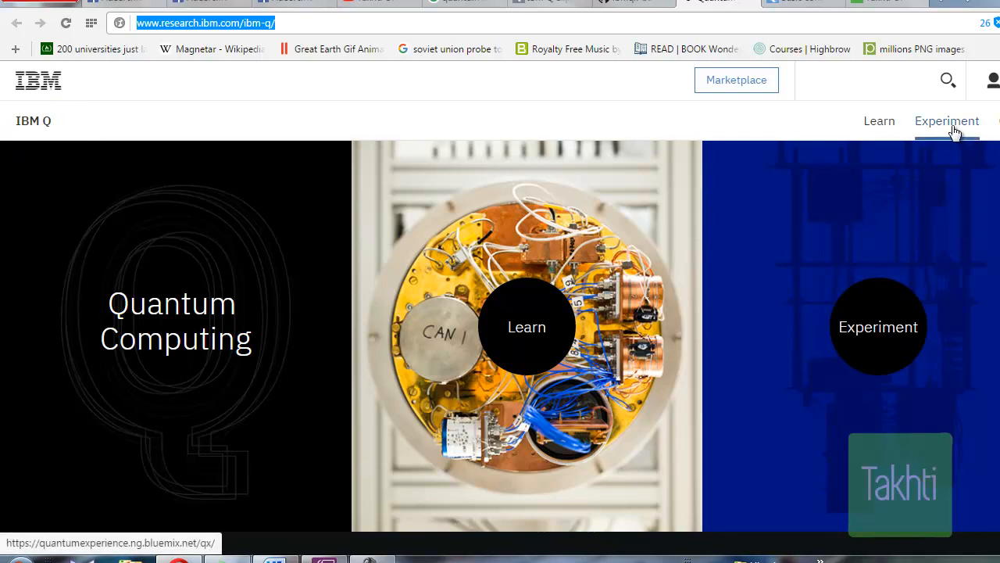
{"action": "scroll", "coordinate": [849, 286], "scroll_direction": "down", "scroll_amount": 8}
{"action": "scroll", "coordinate": [852, 287], "scroll_direction": "down", "scroll_amount": 6}
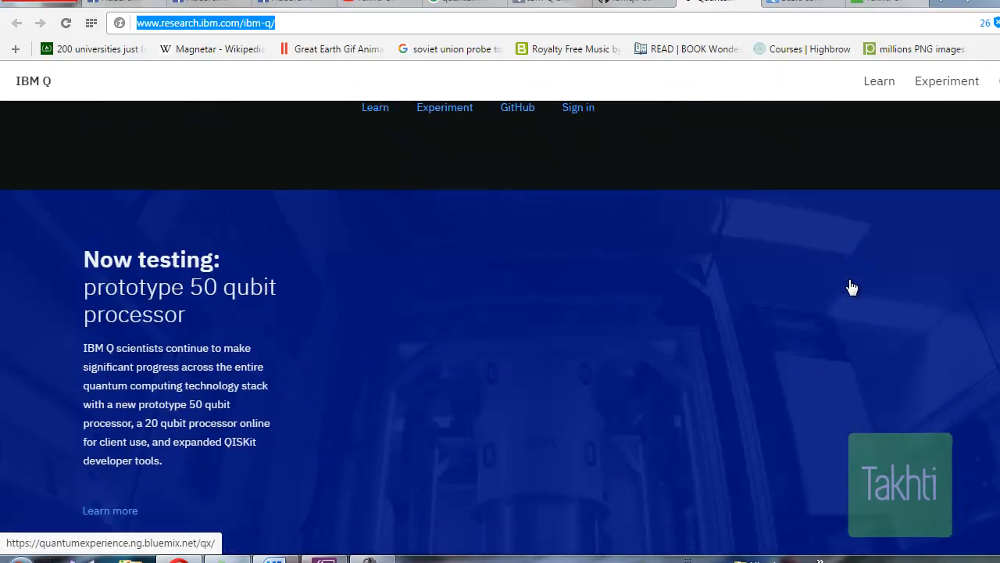
{"action": "scroll", "coordinate": [852, 286], "scroll_direction": "up", "scroll_amount": 9}
{"action": "scroll", "coordinate": [852, 287], "scroll_direction": "up", "scroll_amount": 5}
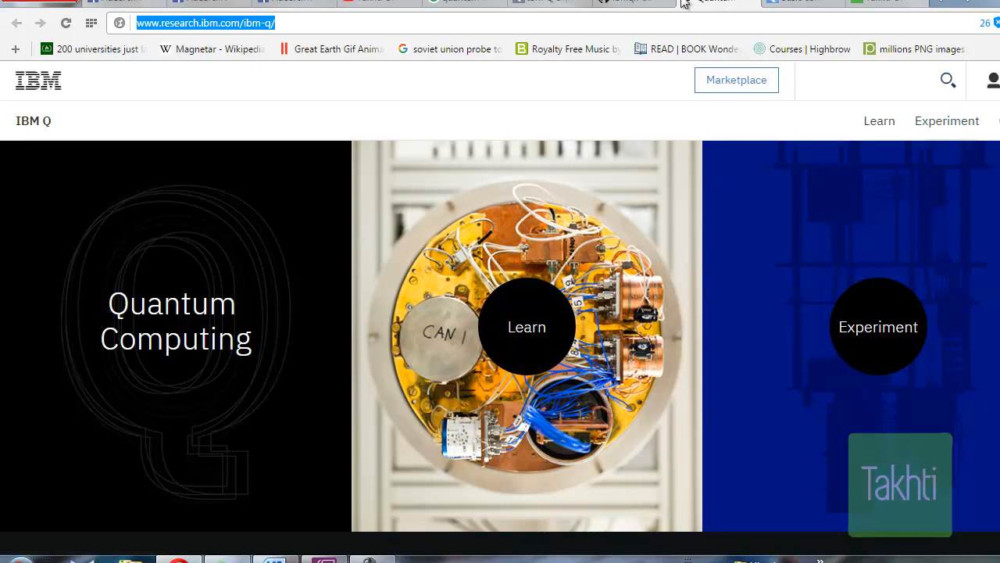
- Switch to the IBM Q Experience Composer and examine the ibmqx4, ibmqx5 and ibmqx2 backends with their qubit layouts, error figures and availability
{"action": "left_click", "coordinate": [551, 4]}
{"action": "scroll", "coordinate": [747, 175], "scroll_direction": "up", "scroll_amount": 10}
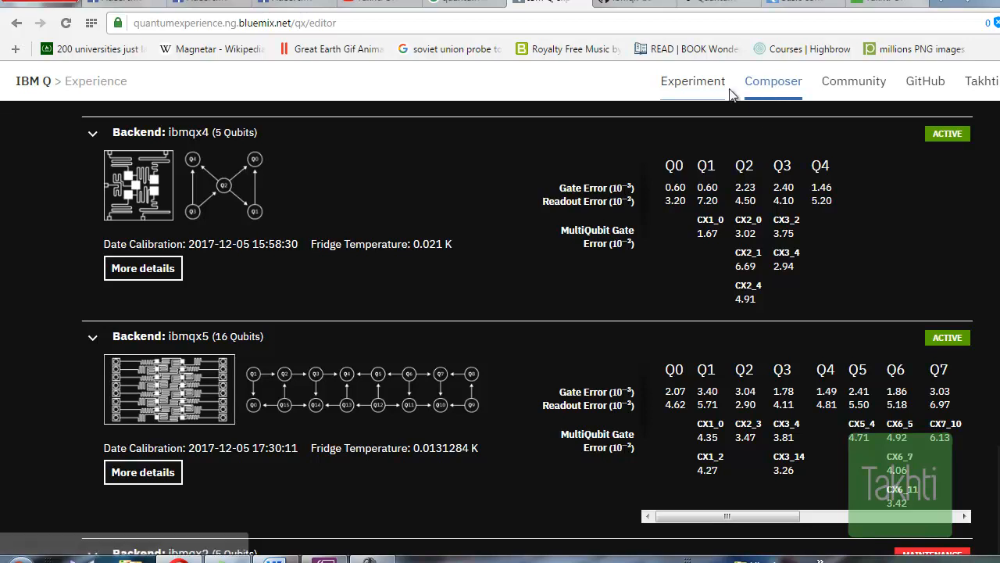
{"action": "scroll", "coordinate": [230, 234], "scroll_direction": "down", "scroll_amount": 2}
{"action": "scroll", "coordinate": [230, 230], "scroll_direction": "up", "scroll_amount": 2}
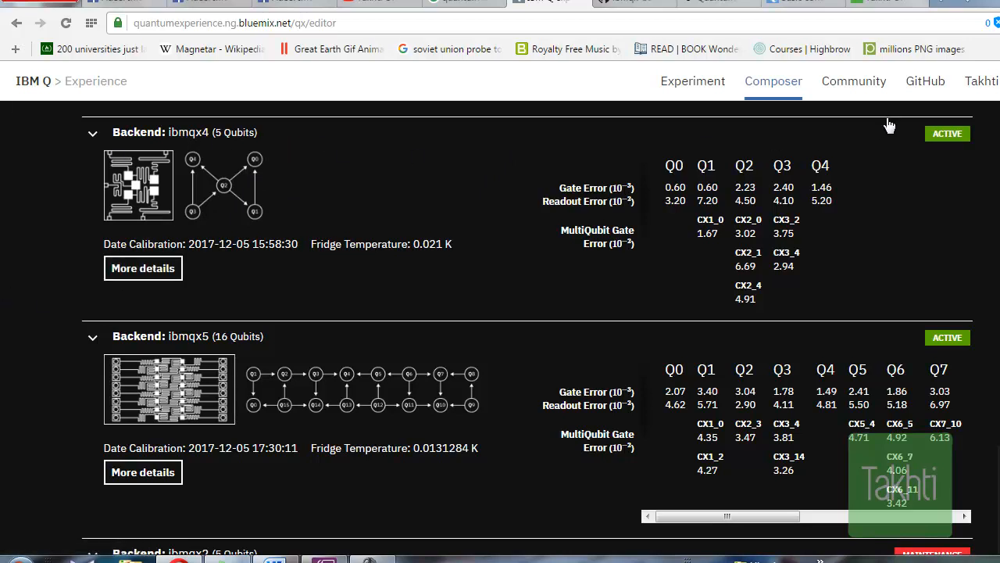
{"action": "scroll", "coordinate": [230, 257], "scroll_direction": "down", "scroll_amount": 2}
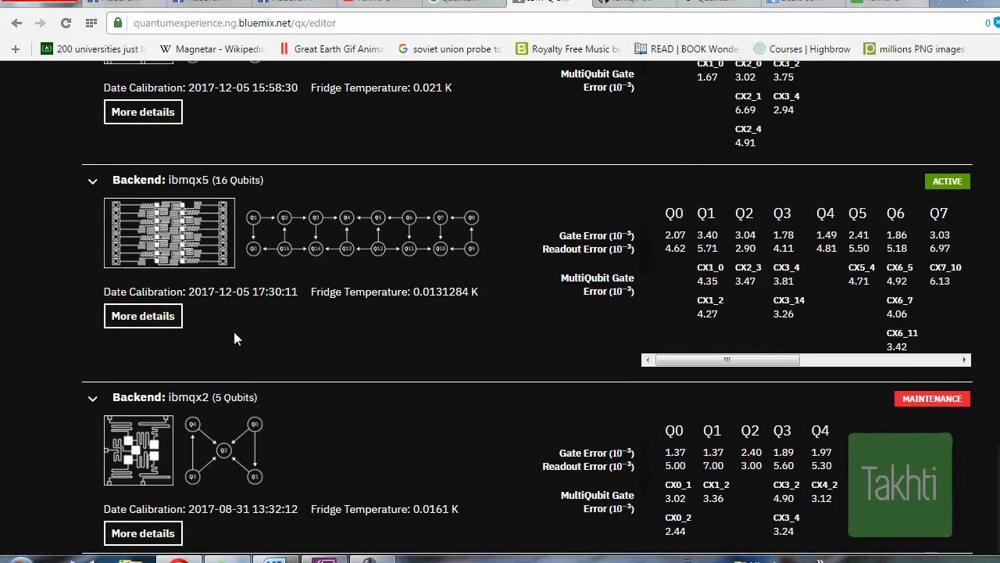
{"action": "scroll", "coordinate": [234, 332], "scroll_direction": "down", "scroll_amount": 2}
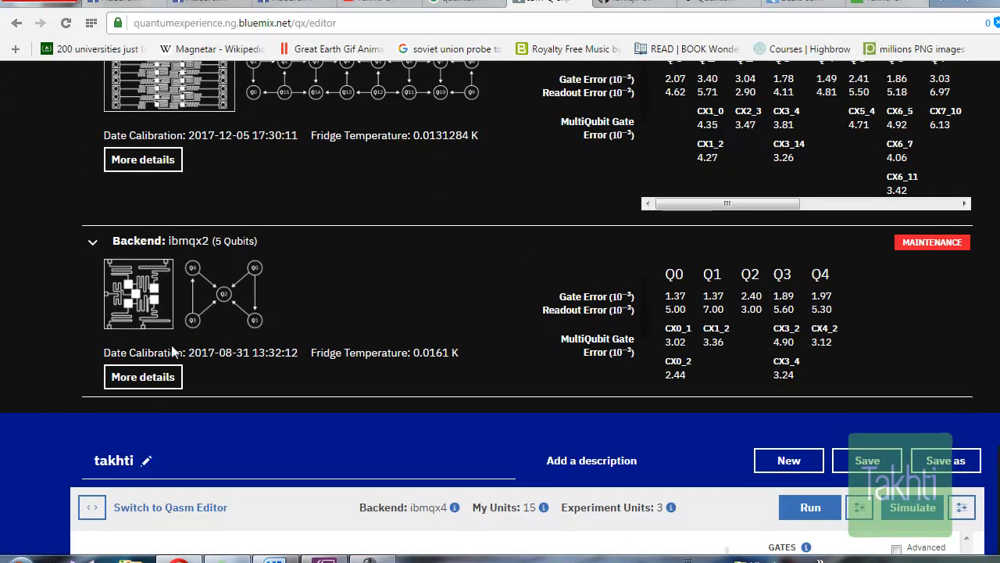
{"action": "scroll", "coordinate": [230, 348], "scroll_direction": "up", "scroll_amount": 3}
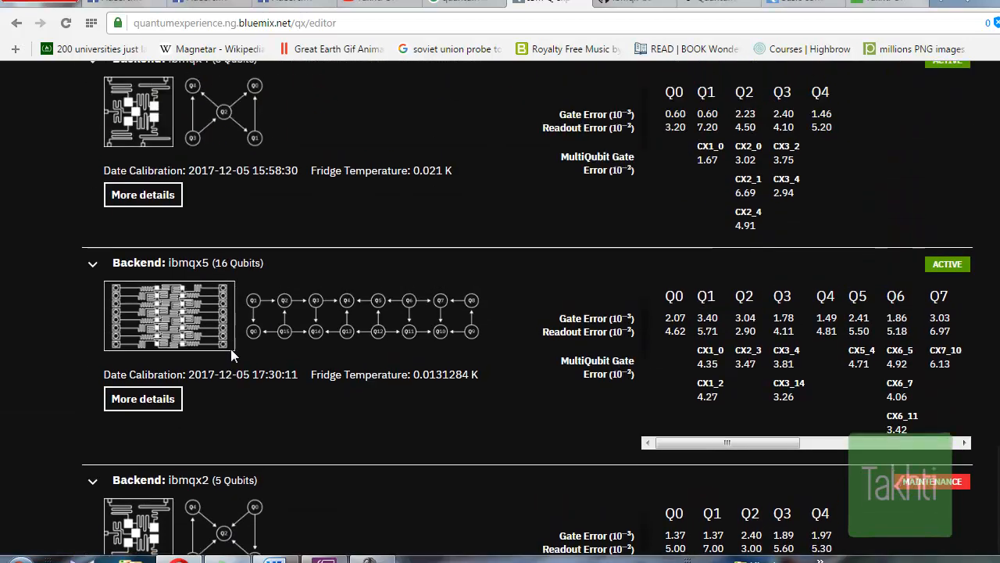
{"action": "scroll", "coordinate": [231, 348], "scroll_direction": "up", "scroll_amount": 1}
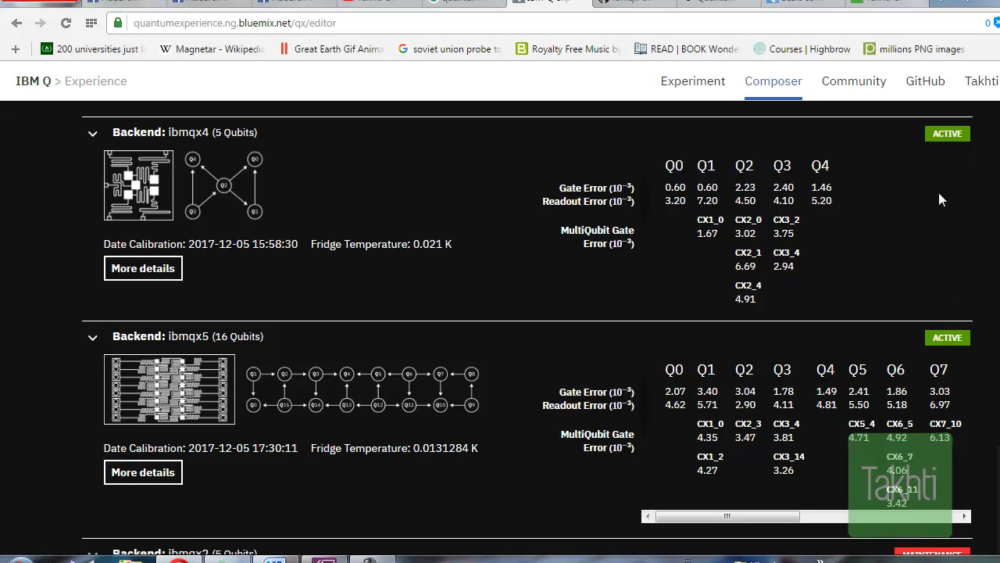
{"action": "scroll", "coordinate": [889, 276], "scroll_direction": "down", "scroll_amount": 2}
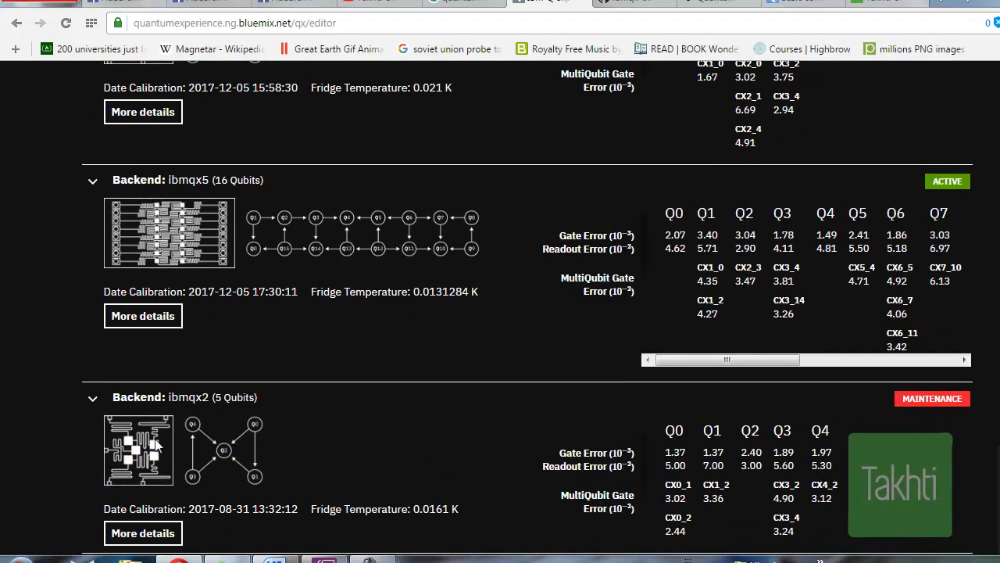
{"action": "scroll", "coordinate": [117, 443], "scroll_direction": "down", "scroll_amount": 2}
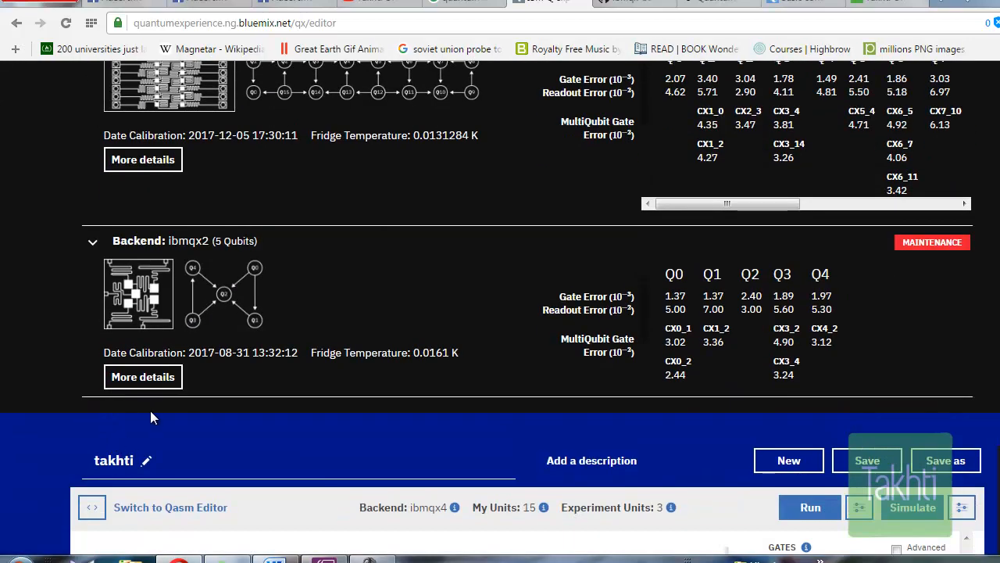
{"action": "scroll", "coordinate": [150, 411], "scroll_direction": "up", "scroll_amount": 4}
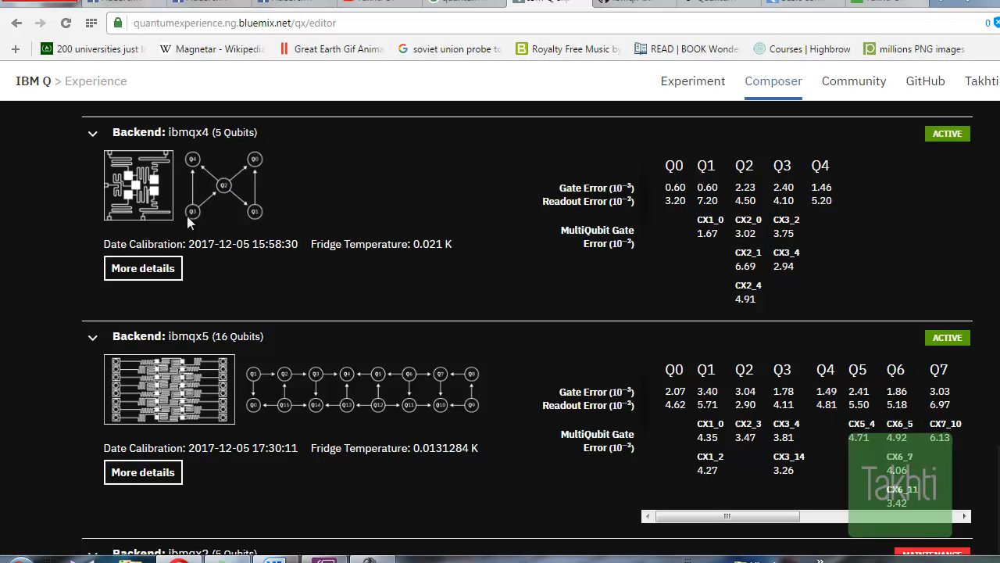
- View the detailed chip information for the ibmqx4 backend, then return to the circuit editor of the takhti experiment
{"action": "left_click", "coordinate": [152, 277]}
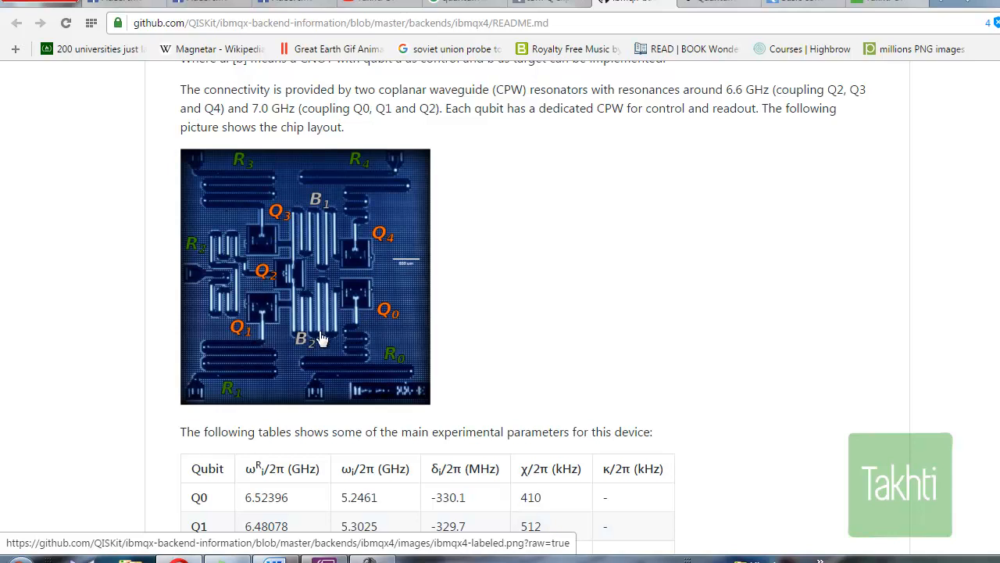
{"action": "left_click", "coordinate": [551, 2]}
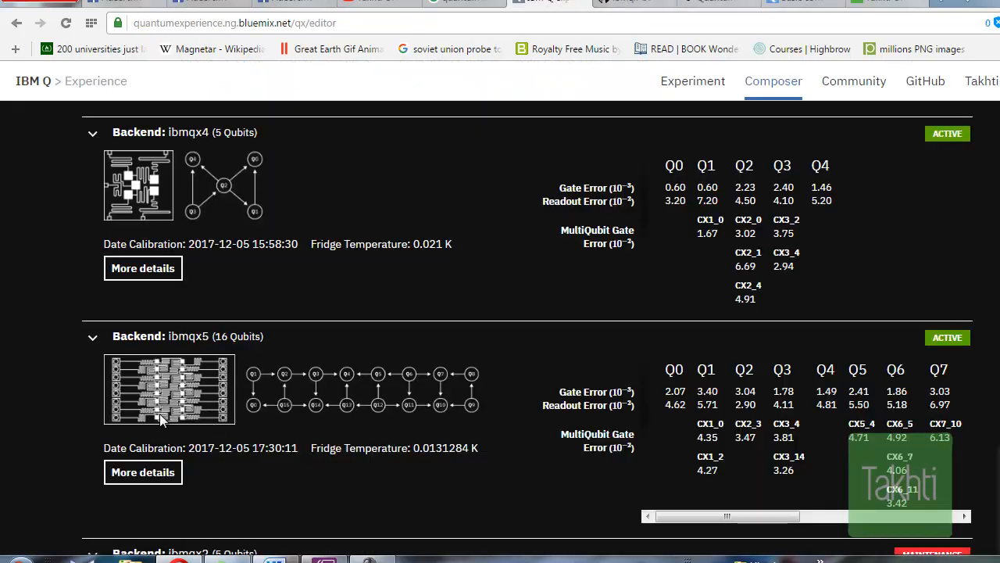
{"action": "scroll", "coordinate": [160, 414], "scroll_direction": "down", "scroll_amount": 1}
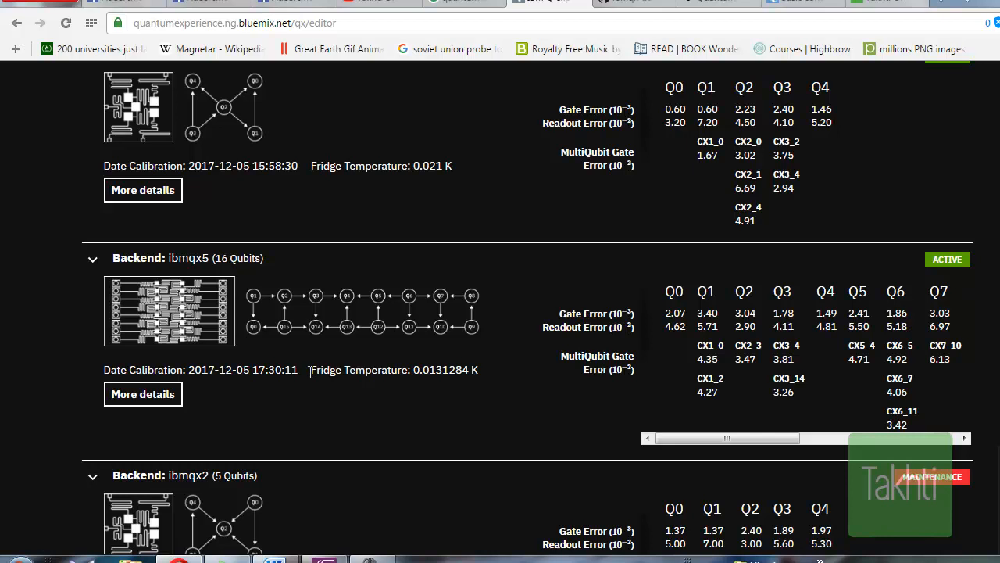
{"action": "scroll", "coordinate": [310, 372], "scroll_direction": "down", "scroll_amount": 2}
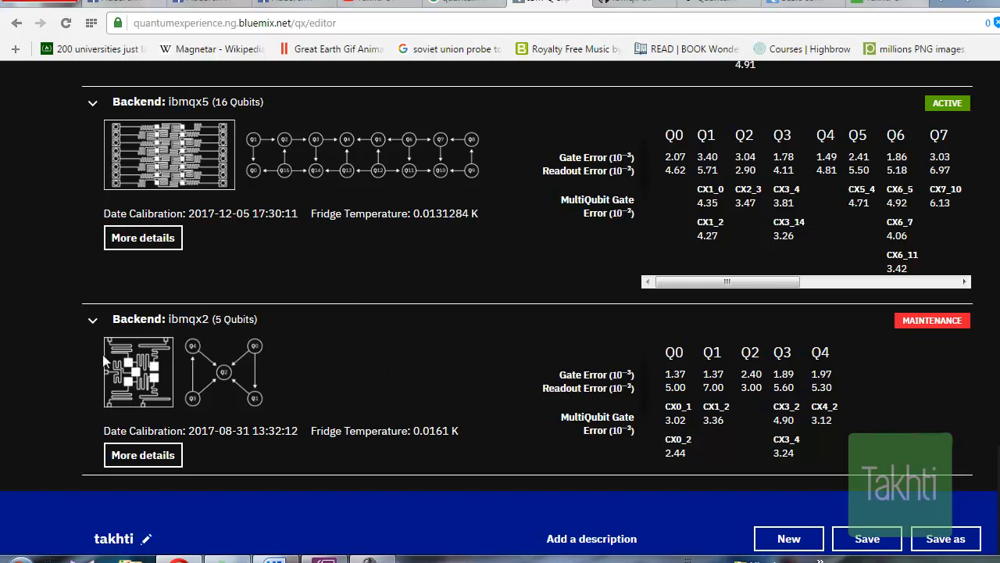
{"action": "scroll", "coordinate": [153, 376], "scroll_direction": "down", "scroll_amount": 5}
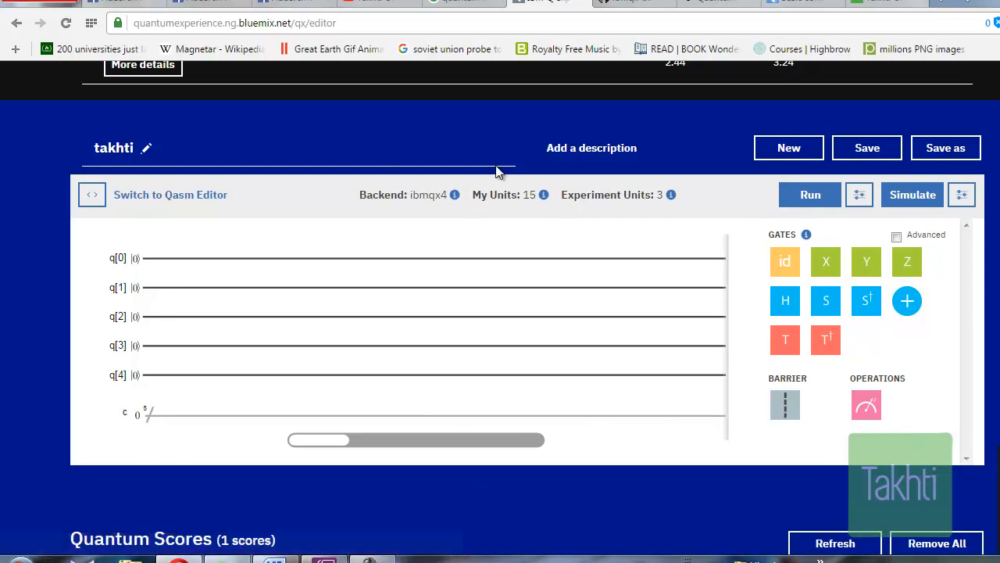
{"action": "left_click", "coordinate": [789, 148]}
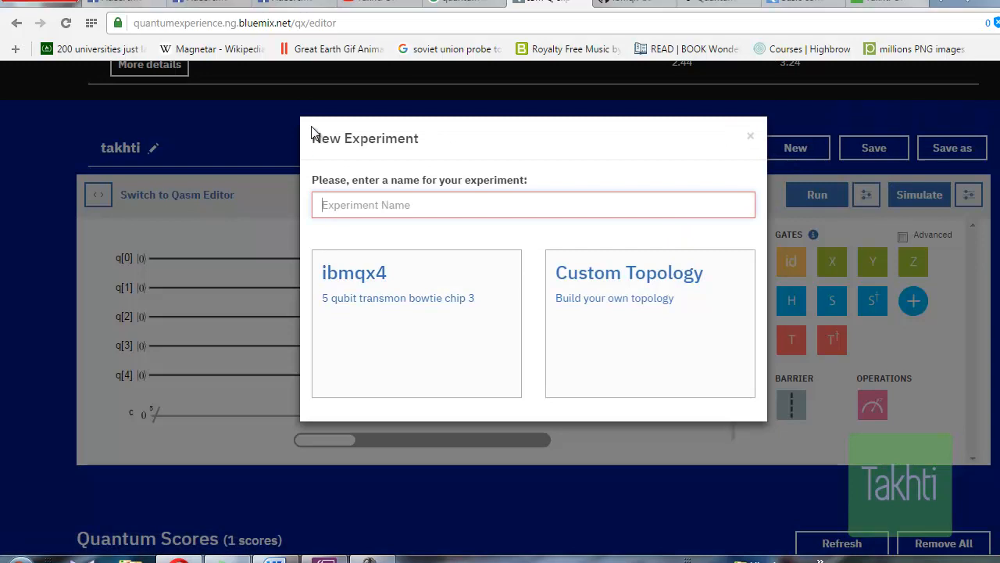
{"action": "left_click", "coordinate": [390, 206]}
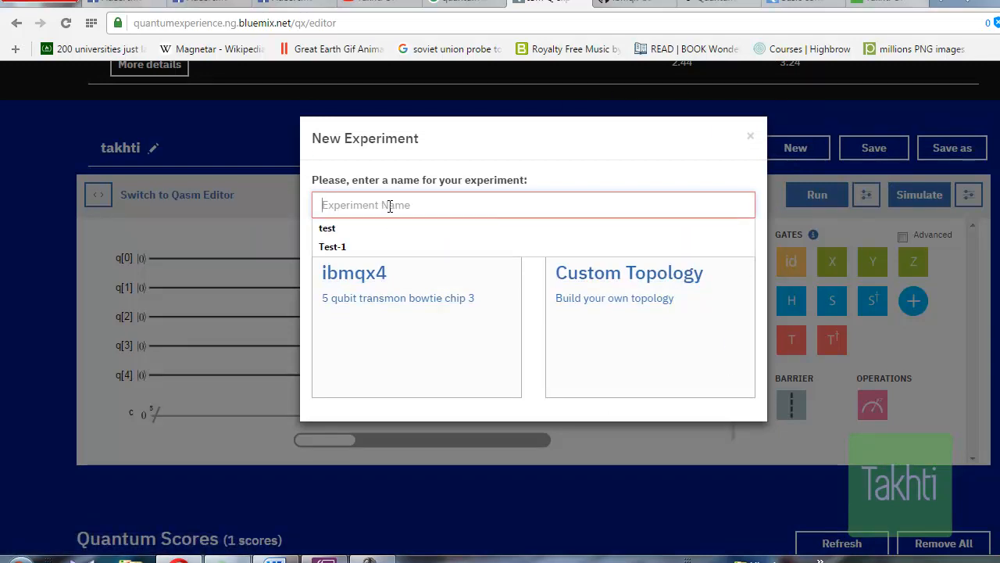
{"action": "left_click", "coordinate": [747, 139]}
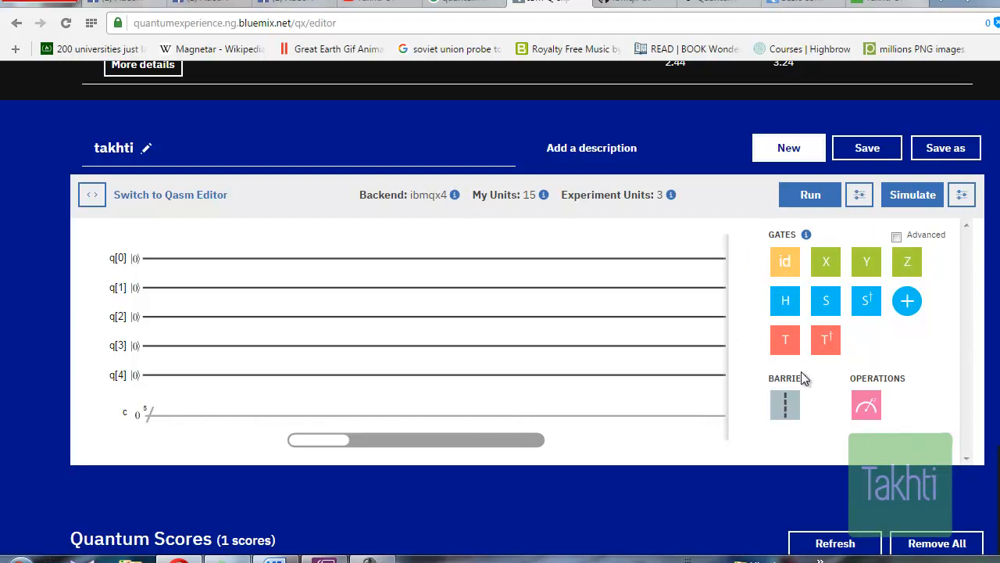
{"action": "left_click", "coordinate": [897, 237]}
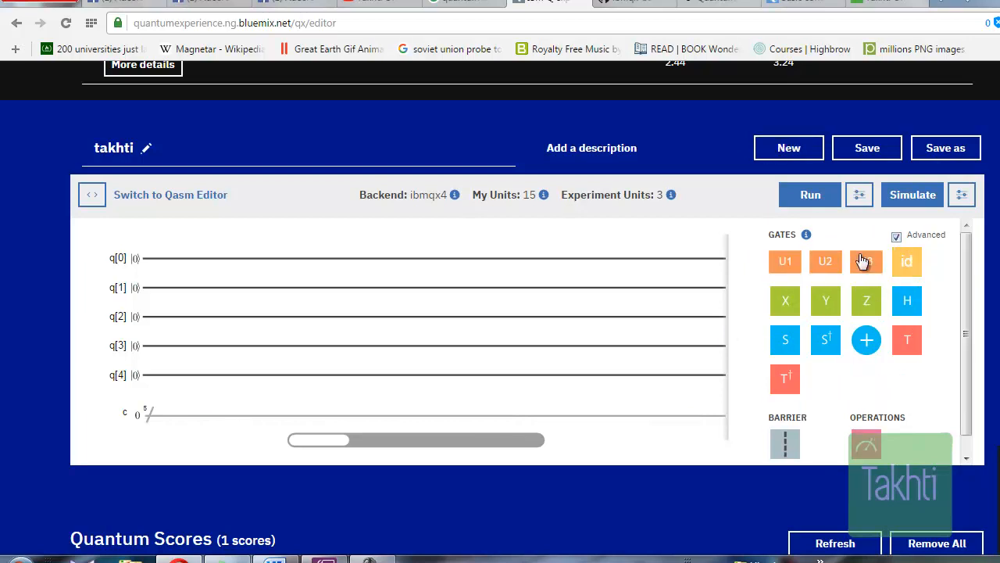
{"action": "left_click", "coordinate": [898, 236]}
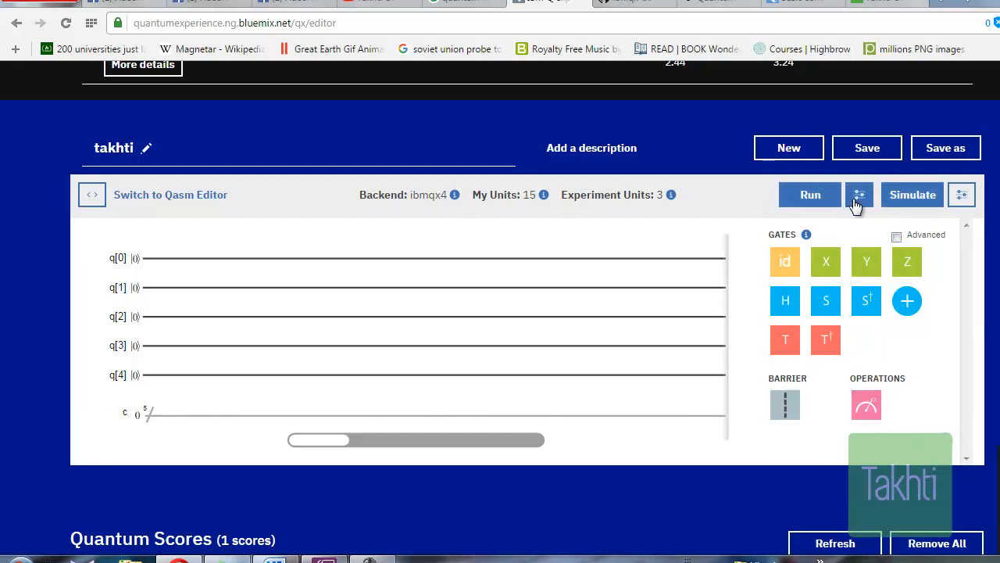
{"action": "left_click", "coordinate": [920, 197]}
- Place one measurement operation on each qubit from q[0] to q[4], staggered diagonally from the middle of the circuit
{"action": "left_click_drag", "start_coordinate": [871, 413], "coordinate": [168, 265]}
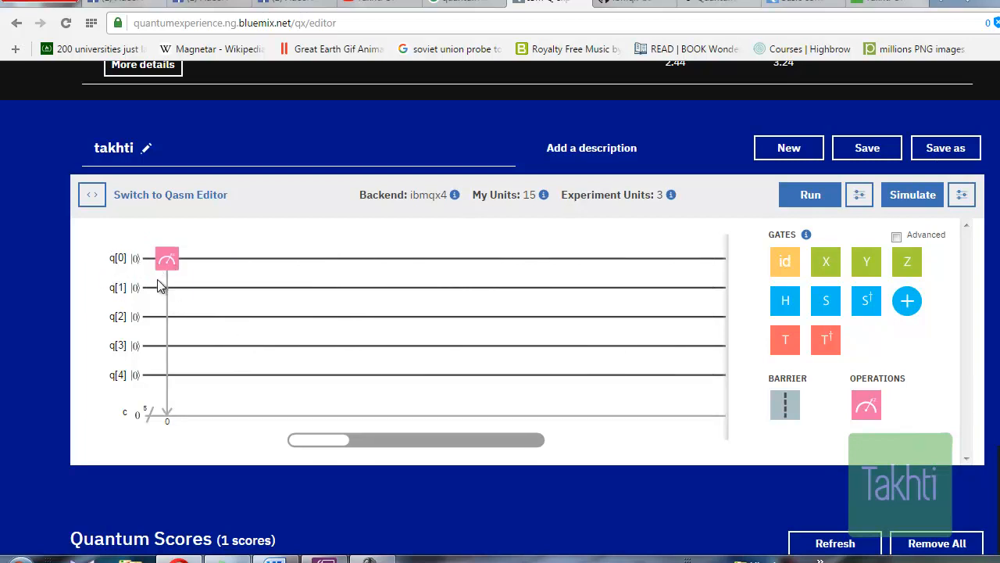
{"action": "left_click_drag", "start_coordinate": [173, 260], "coordinate": [422, 263]}
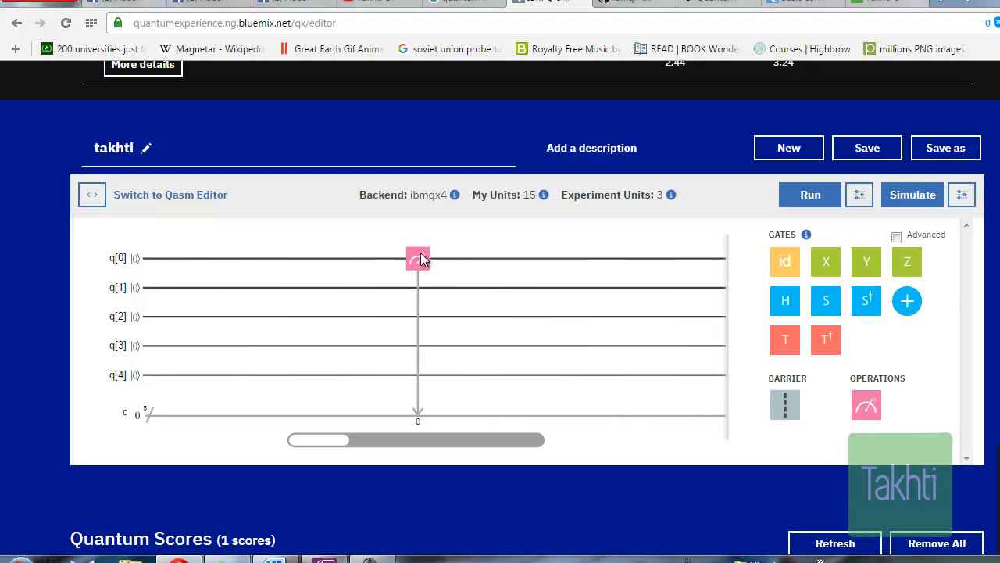
{"action": "left_click_drag", "start_coordinate": [867, 405], "coordinate": [464, 288]}
{"action": "left_click_drag", "start_coordinate": [867, 405], "coordinate": [501, 322]}
{"action": "left_click_drag", "start_coordinate": [867, 405], "coordinate": [543, 348]}
{"action": "left_click_drag", "start_coordinate": [879, 414], "coordinate": [591, 373]}
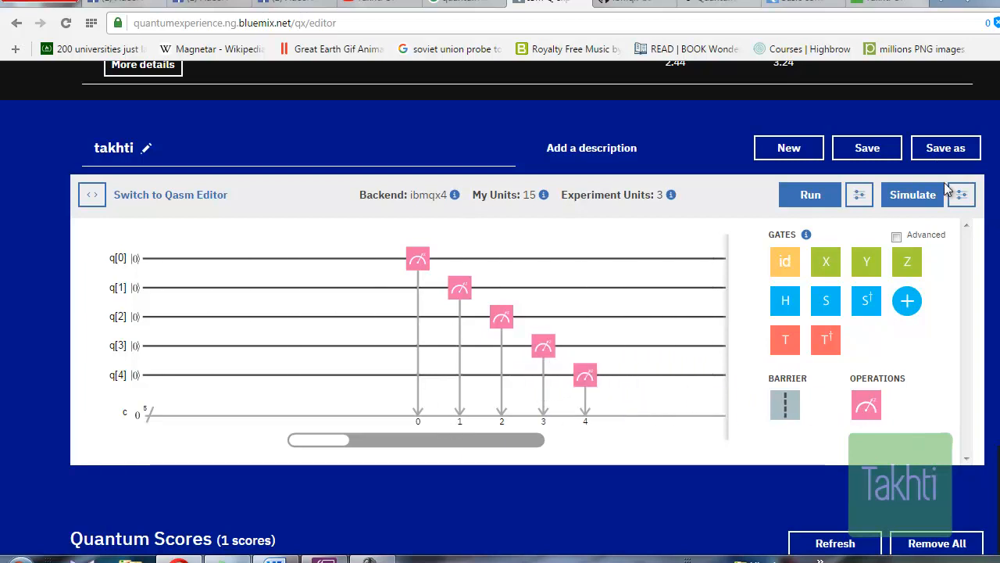
{"action": "left_click", "coordinate": [916, 202]}
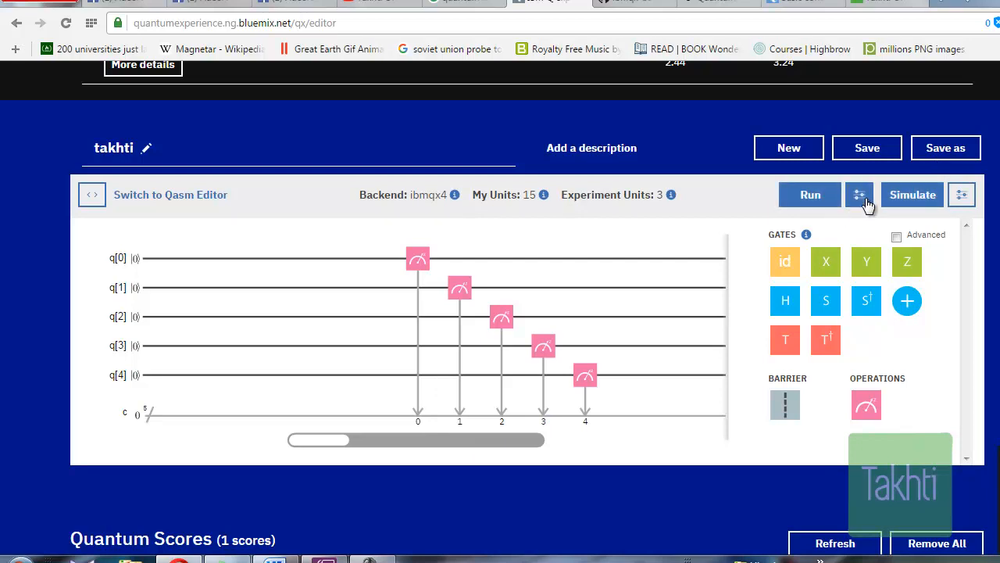
{"action": "left_click", "coordinate": [816, 202]}
{"action": "left_click", "coordinate": [801, 211]}
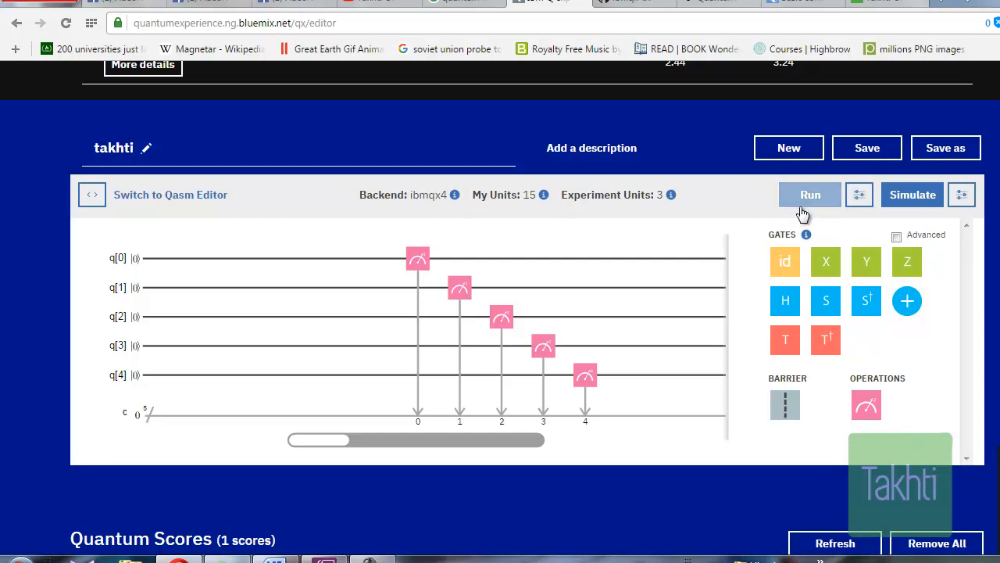
- Keep the simulation parameters at 100 shots with a random seed and simulate the circuit
{"action": "left_click", "coordinate": [961, 195]}
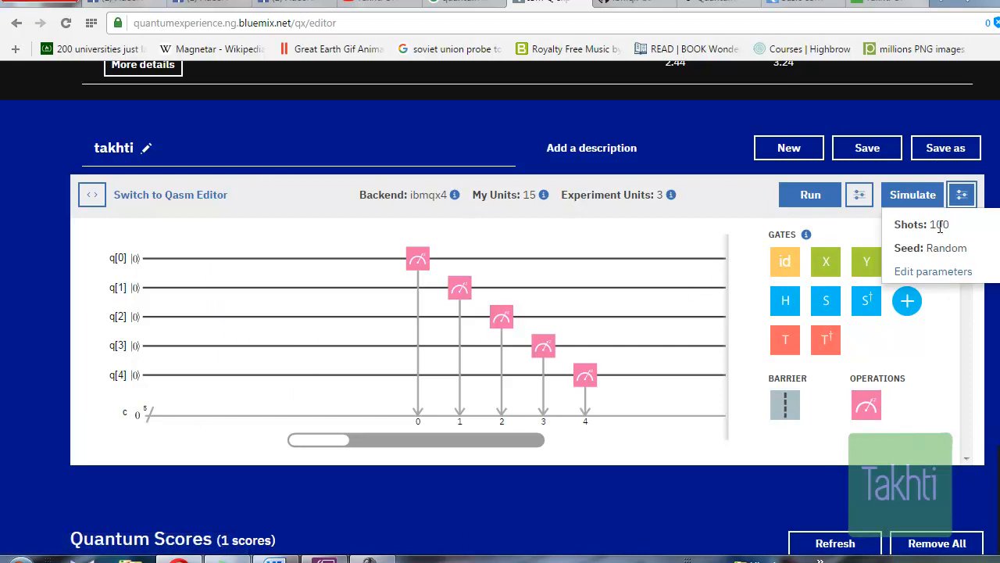
{"action": "left_click", "coordinate": [937, 273]}
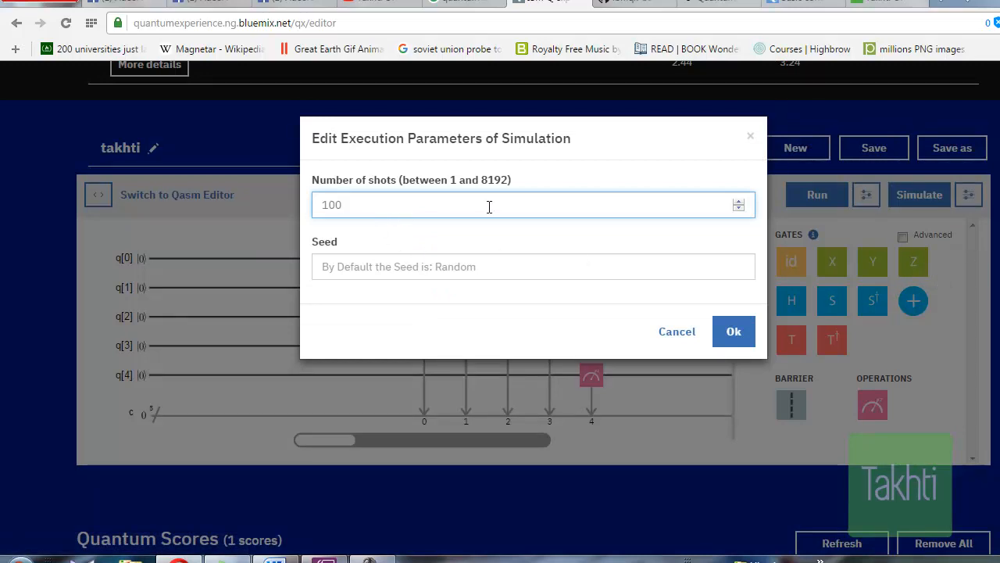
{"action": "key", "text": "ctrl+a"}
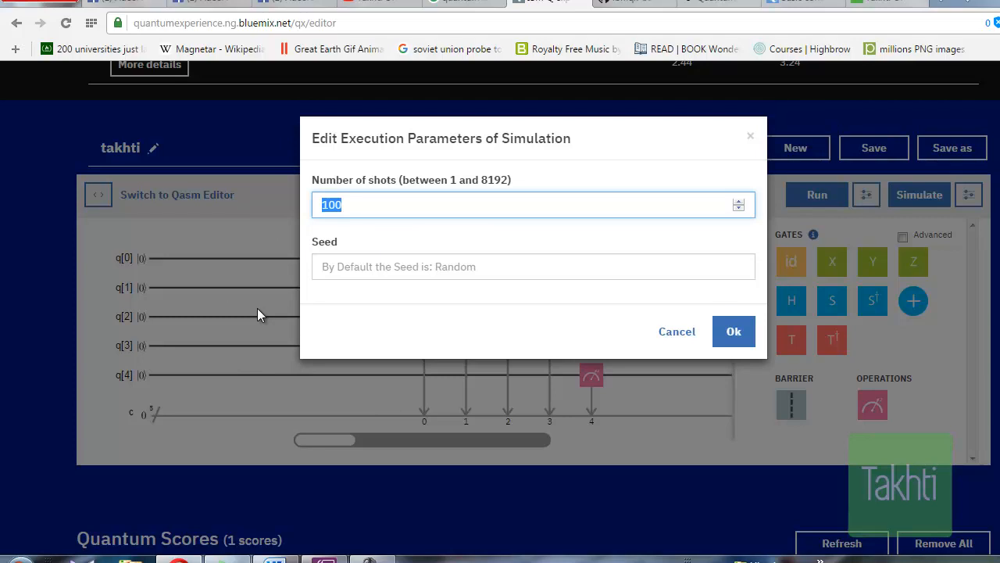
{"action": "left_click", "coordinate": [735, 332]}
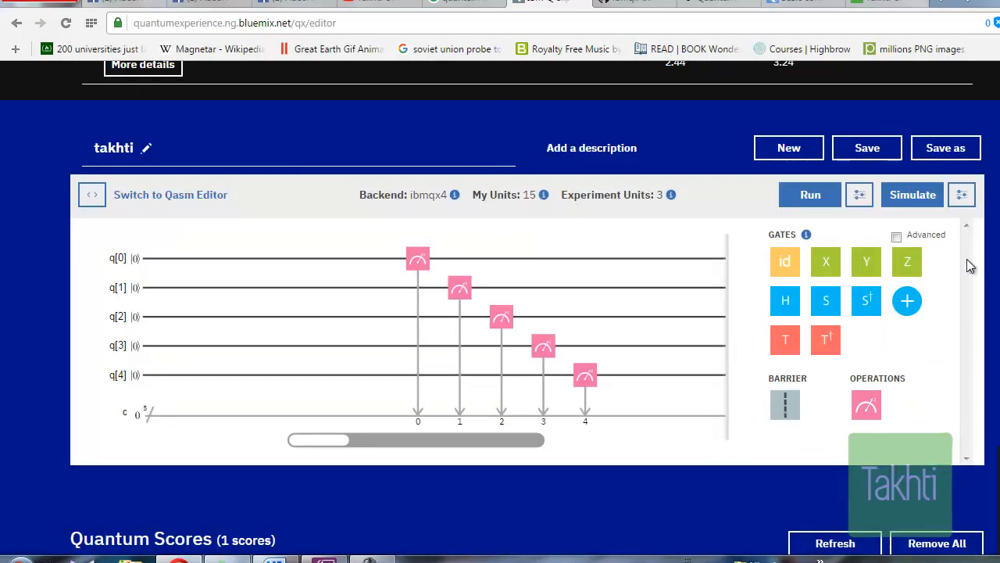
{"action": "left_click", "coordinate": [915, 197]}
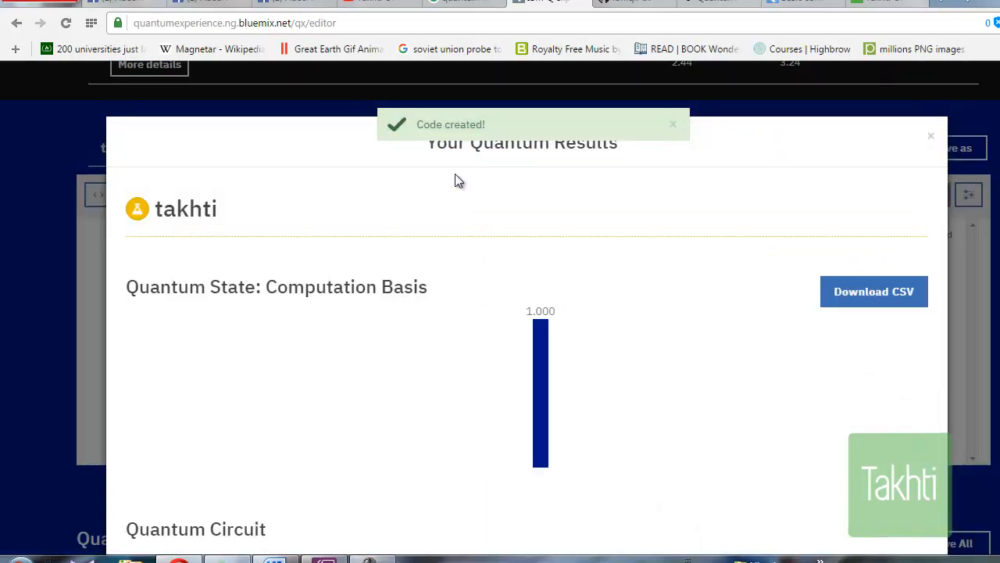
- Examine the simulation's quantum state chart, the circuit diagram and its OpenQASM code in the results
{"action": "scroll", "coordinate": [464, 316], "scroll_direction": "down", "scroll_amount": 1}
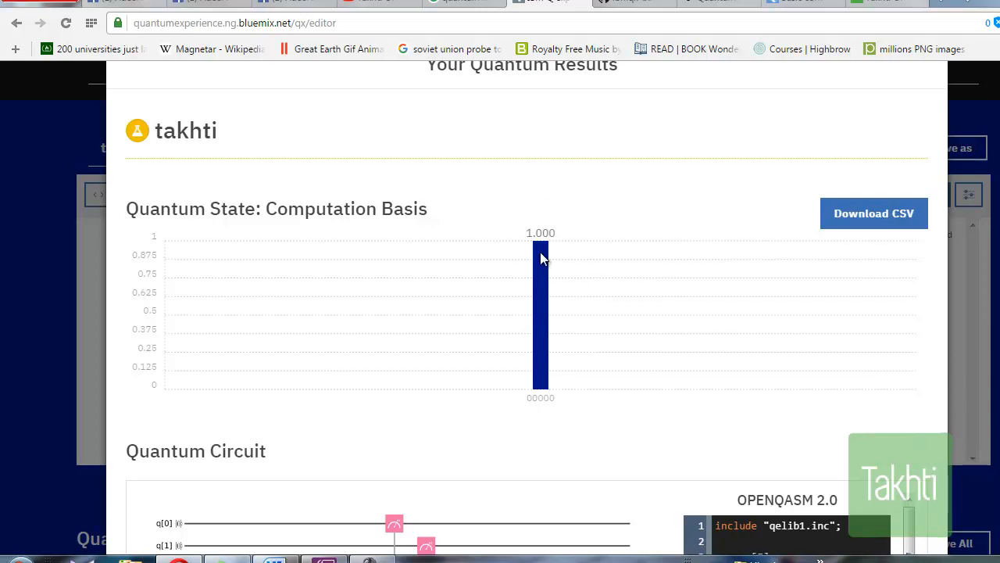
{"action": "scroll", "coordinate": [540, 251], "scroll_direction": "down", "scroll_amount": 3}
{"action": "mouse_move", "coordinate": [385, 396]}
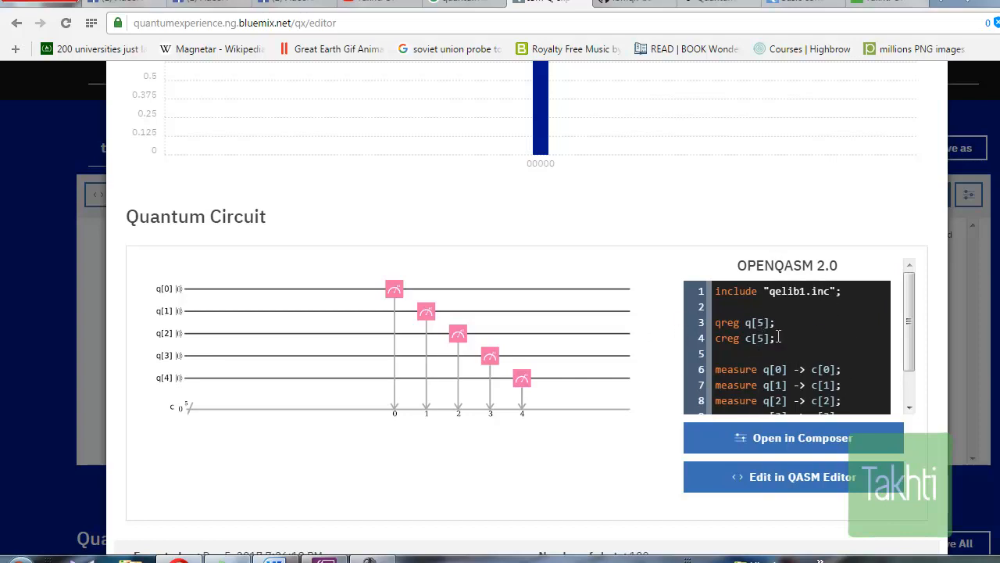
- Place an X gate at the start of q[0], then simulate the circuit and review its state chart and circuit diagram
{"action": "scroll", "coordinate": [739, 292], "scroll_direction": "up", "scroll_amount": 4}
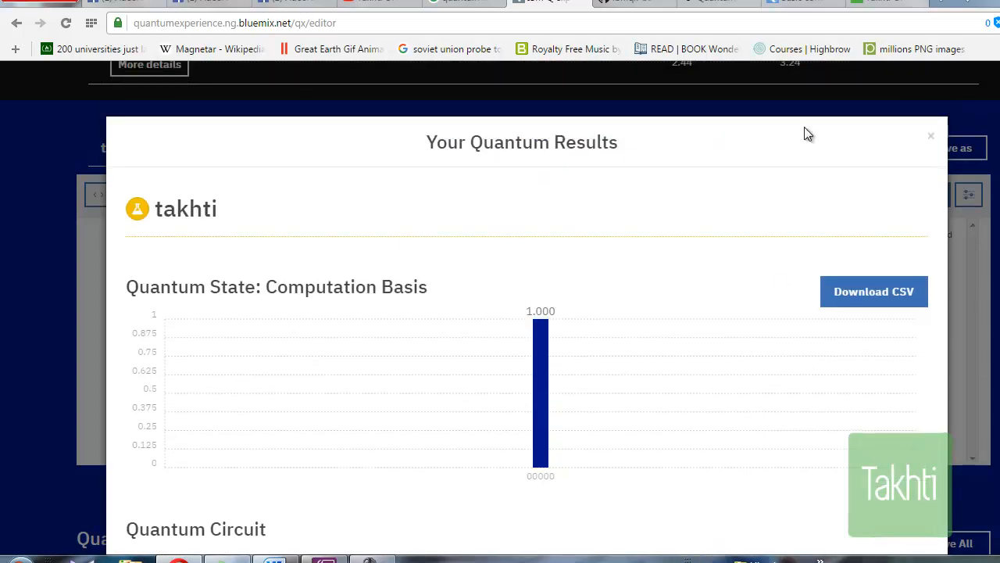
{"action": "left_click", "coordinate": [931, 137]}
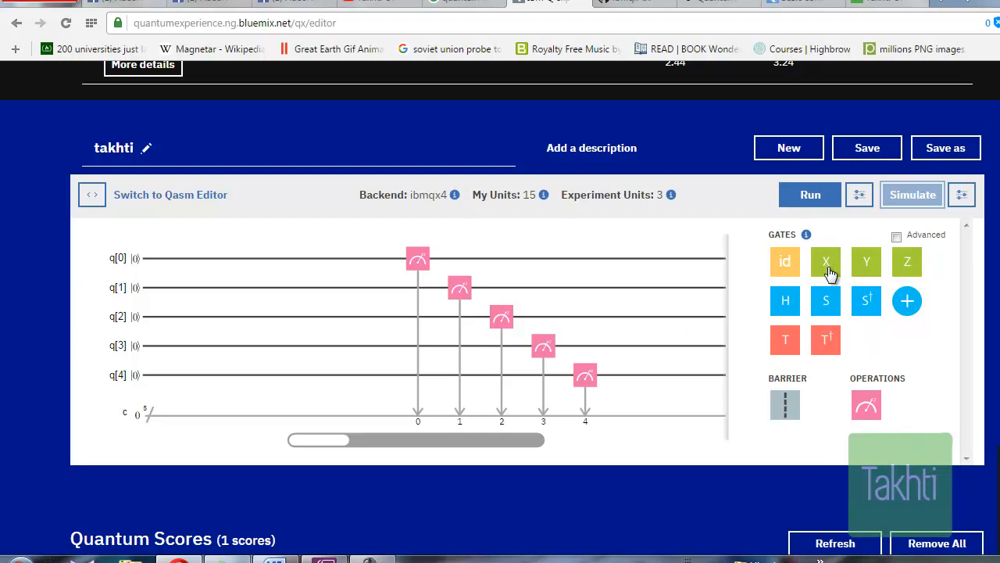
{"action": "left_click_drag", "start_coordinate": [830, 271], "coordinate": [174, 256]}
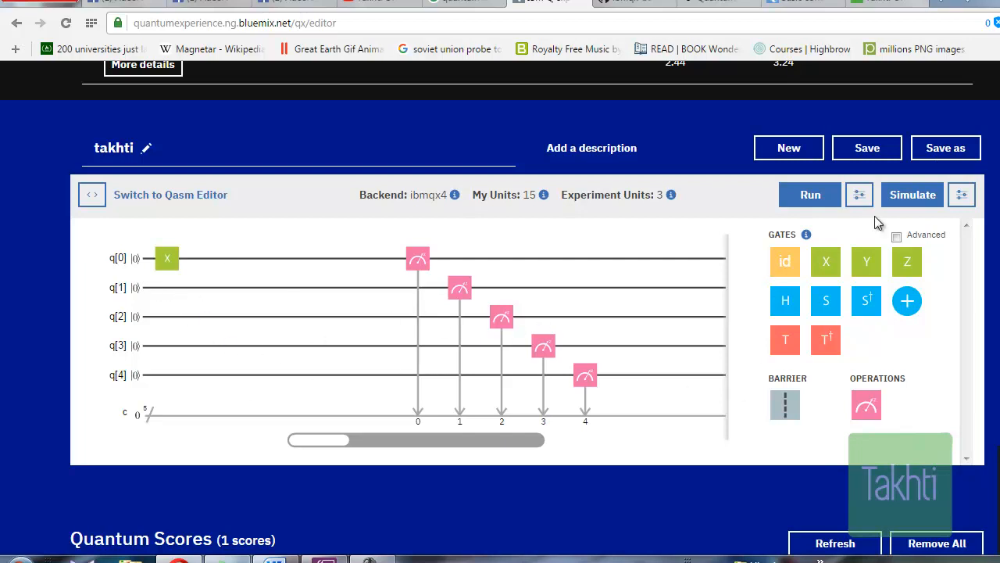
{"action": "left_click", "coordinate": [924, 202]}
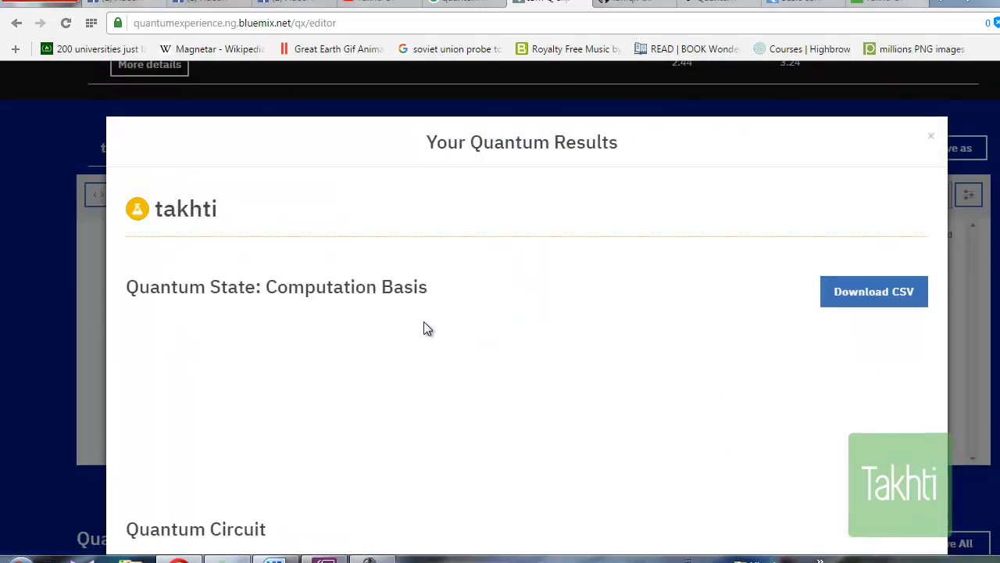
{"action": "scroll", "coordinate": [425, 328], "scroll_direction": "down", "scroll_amount": 2}
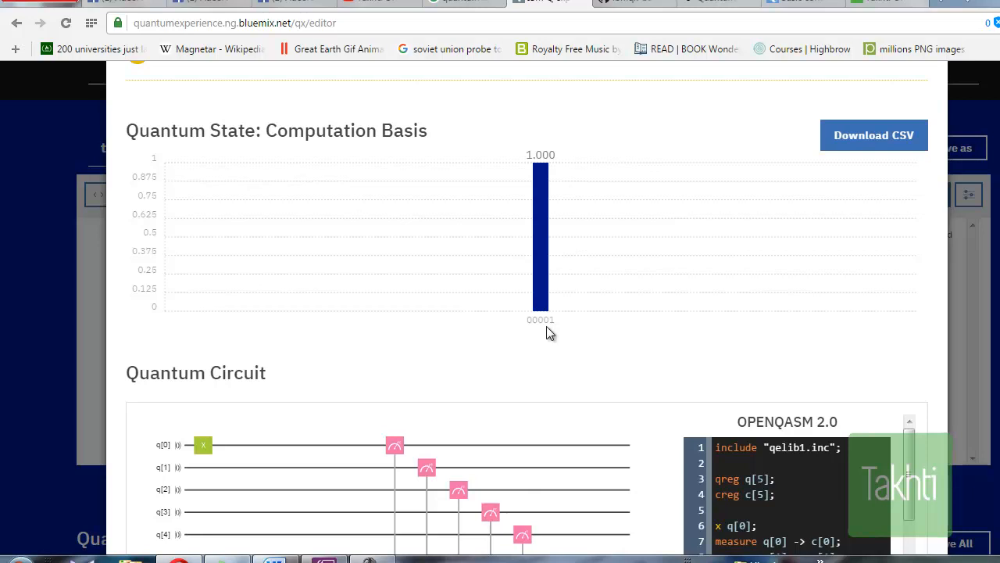
{"action": "left_click", "coordinate": [207, 450]}
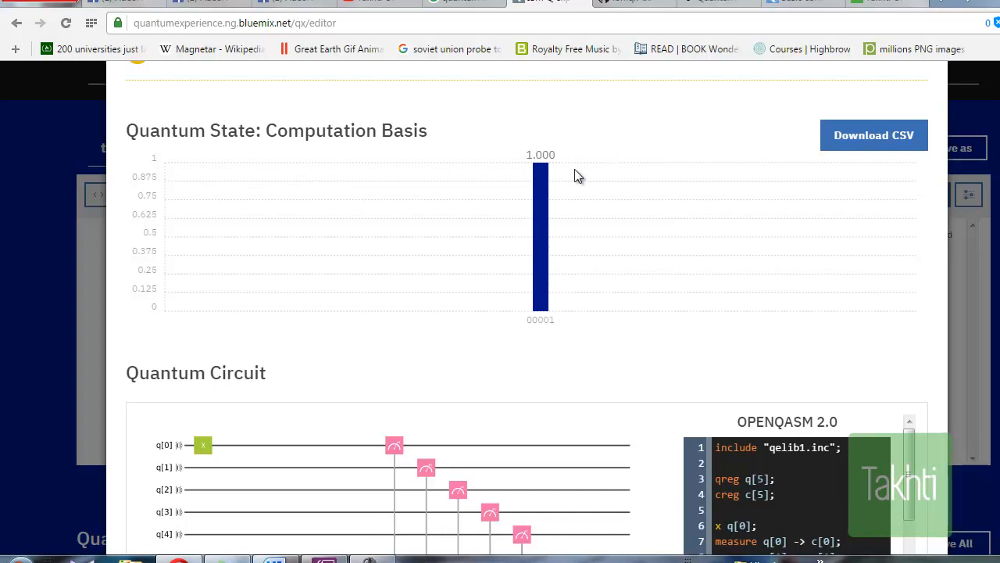
{"action": "scroll", "coordinate": [489, 304], "scroll_direction": "down", "scroll_amount": 2}
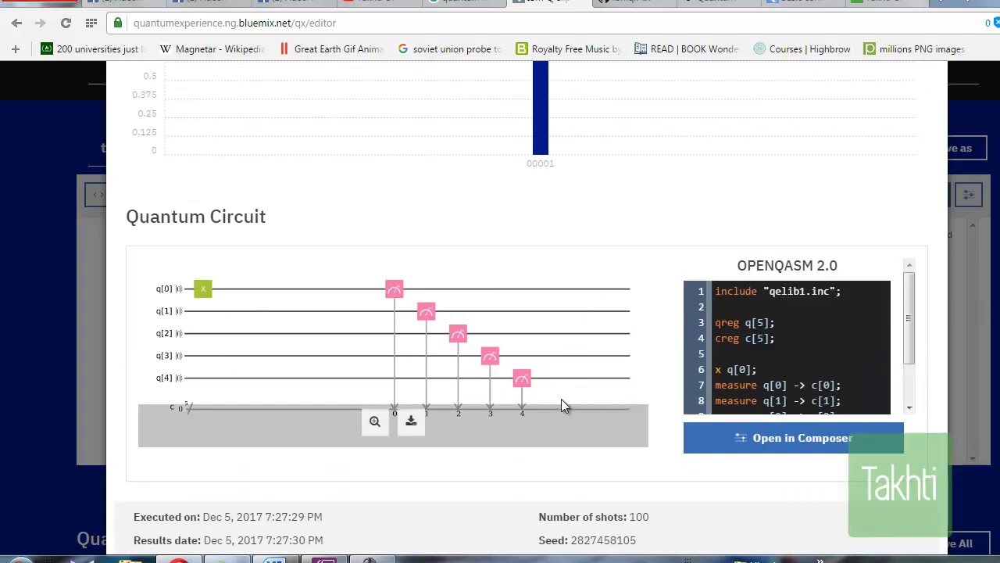
{"action": "scroll", "coordinate": [504, 134], "scroll_direction": "up", "scroll_amount": 1}
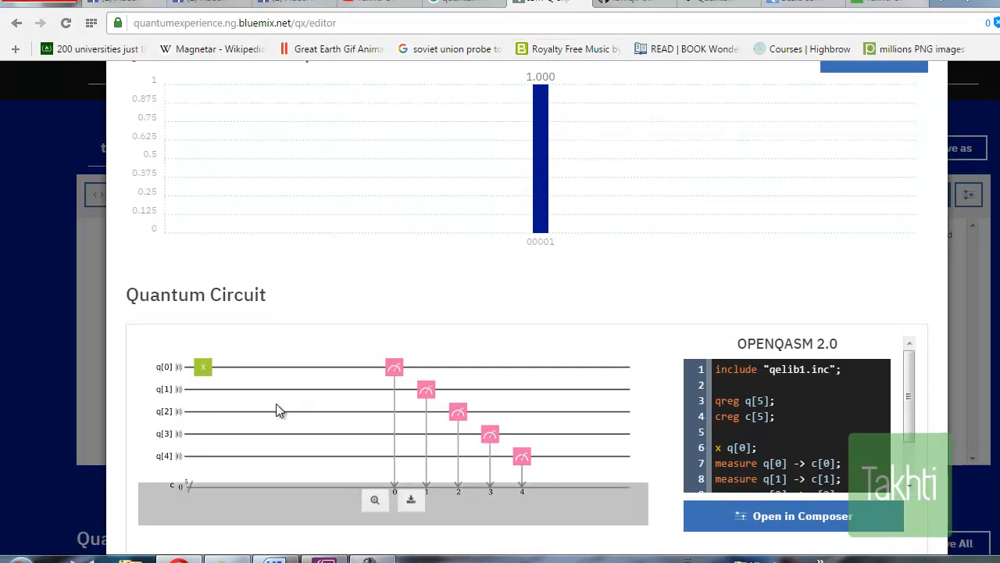
{"action": "scroll", "coordinate": [774, 147], "scroll_direction": "up", "scroll_amount": 1}
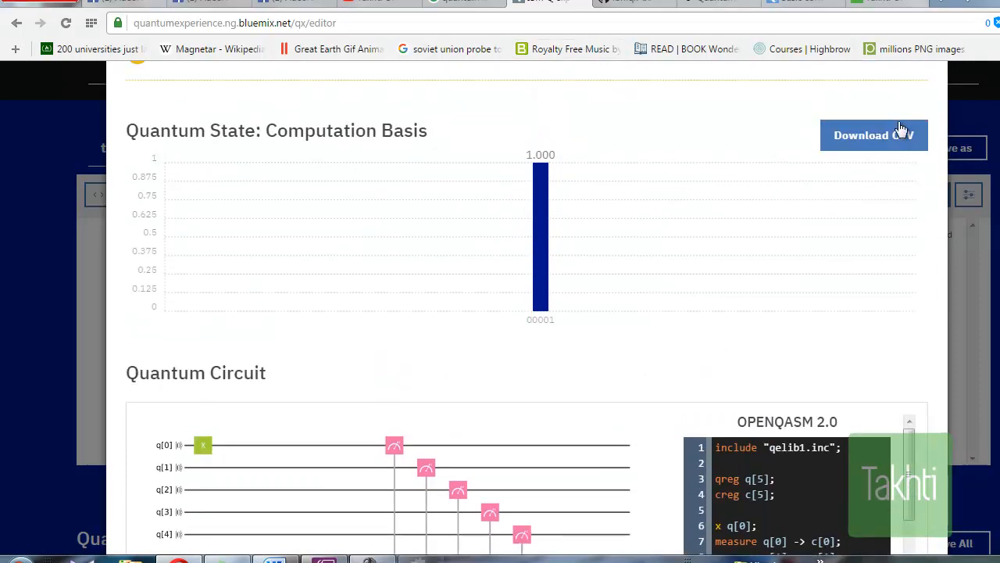
{"action": "left_click", "coordinate": [22, 302]}
- Add X gates at the start of q[1] and q[2], then simulate the circuit and check the resulting quantum state
{"action": "left_click_drag", "start_coordinate": [828, 274], "coordinate": [167, 299]}
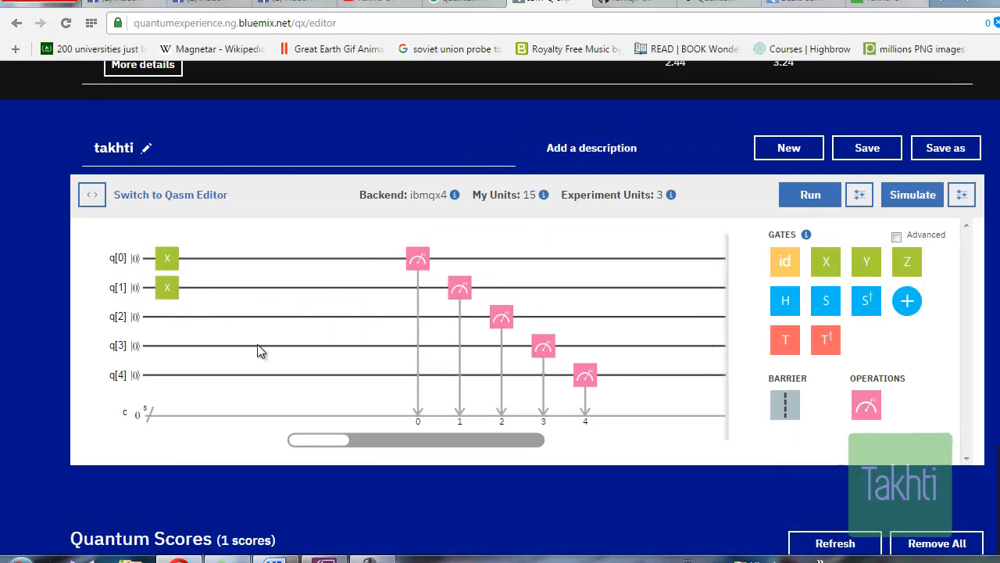
{"action": "left_click_drag", "start_coordinate": [826, 261], "coordinate": [168, 316]}
{"action": "left_click", "coordinate": [922, 195]}
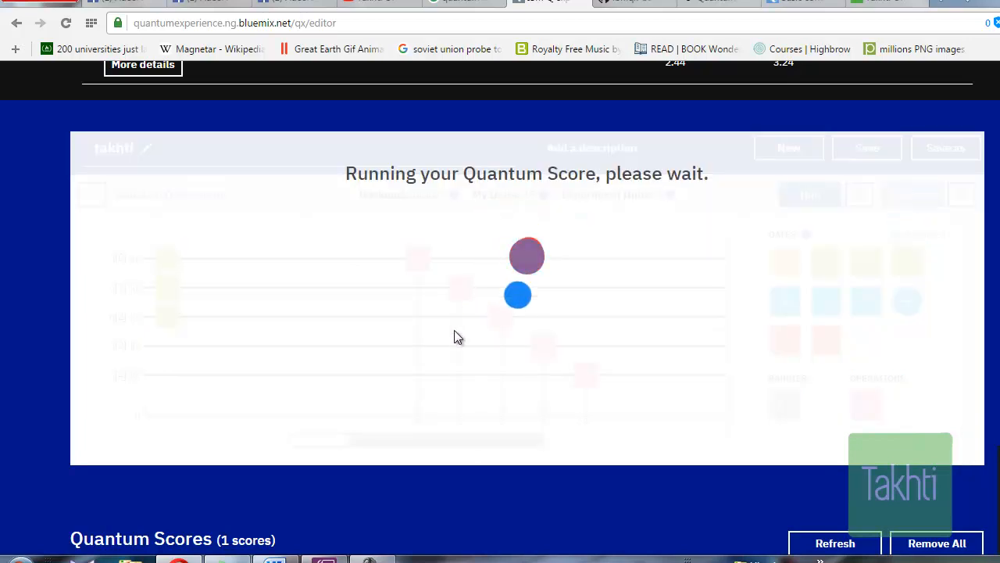
{"action": "scroll", "coordinate": [397, 257], "scroll_direction": "down", "scroll_amount": 3}
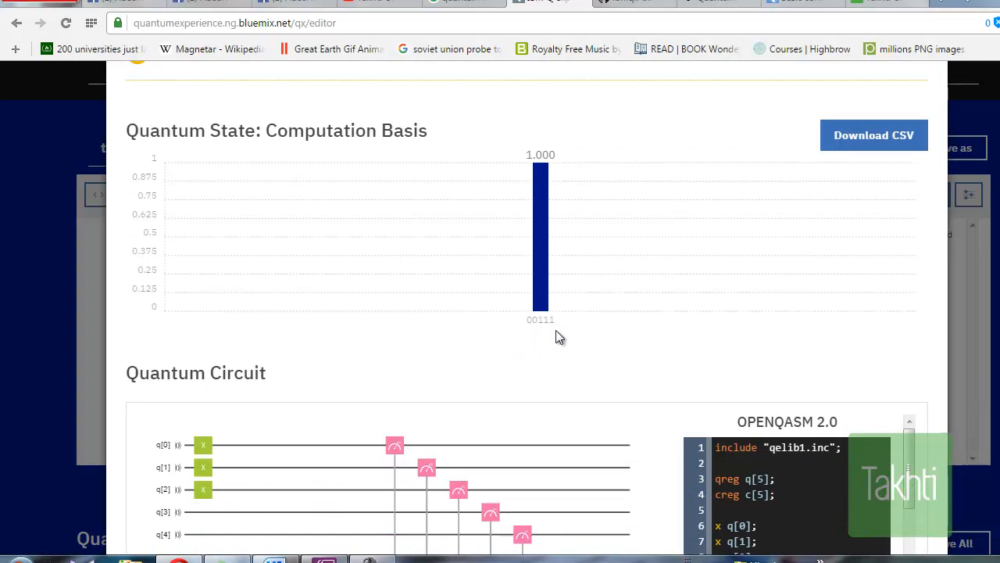
{"action": "scroll", "coordinate": [565, 337], "scroll_direction": "down", "scroll_amount": 2}
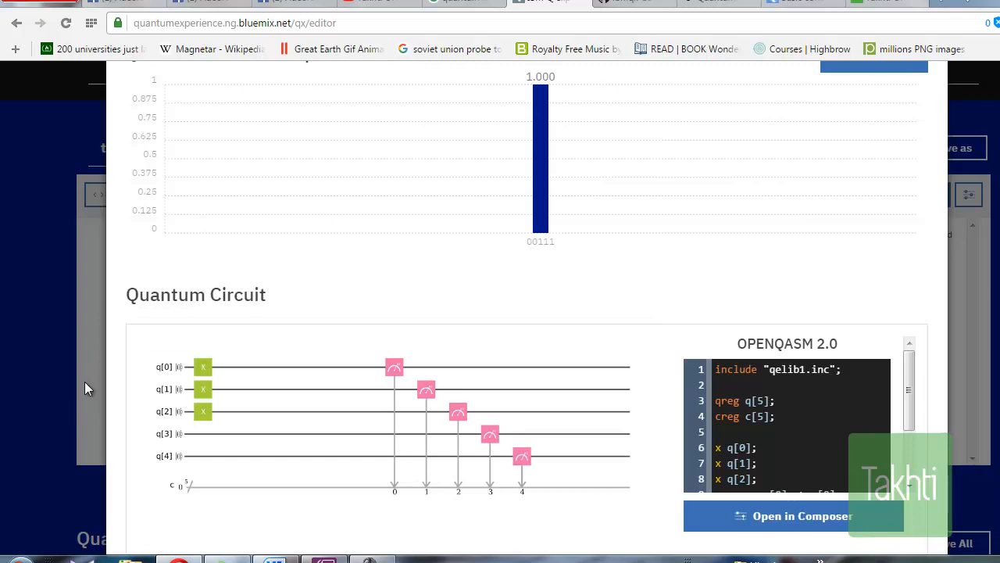
{"action": "mouse_move", "coordinate": [400, 326]}
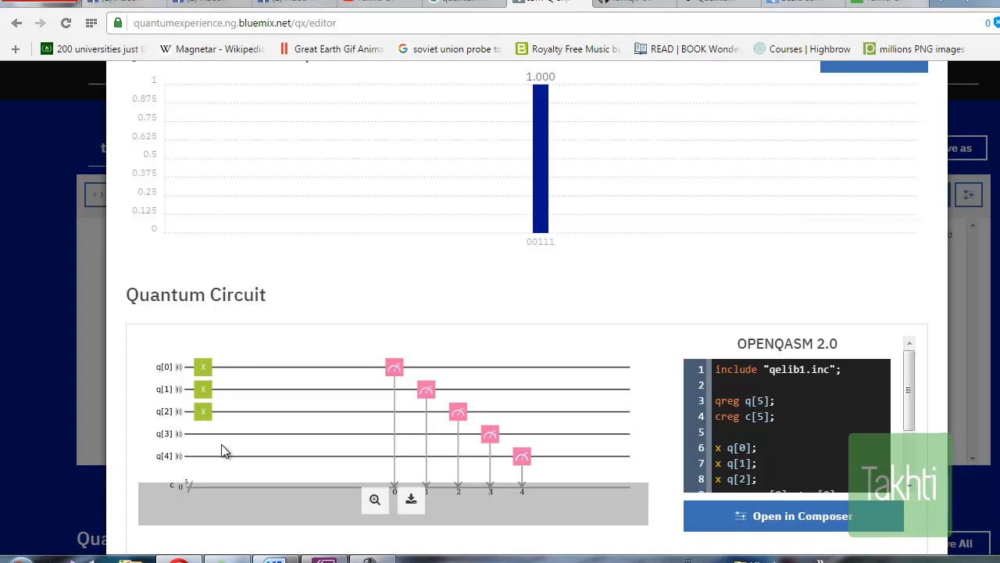
{"action": "scroll", "coordinate": [446, 340], "scroll_direction": "up", "scroll_amount": 1}
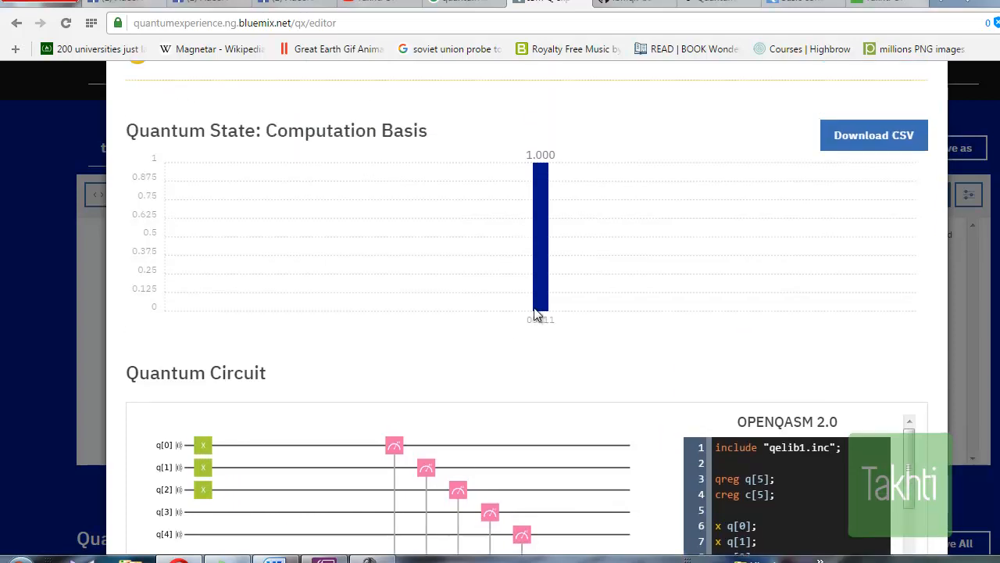
{"action": "left_click", "coordinate": [28, 244]}
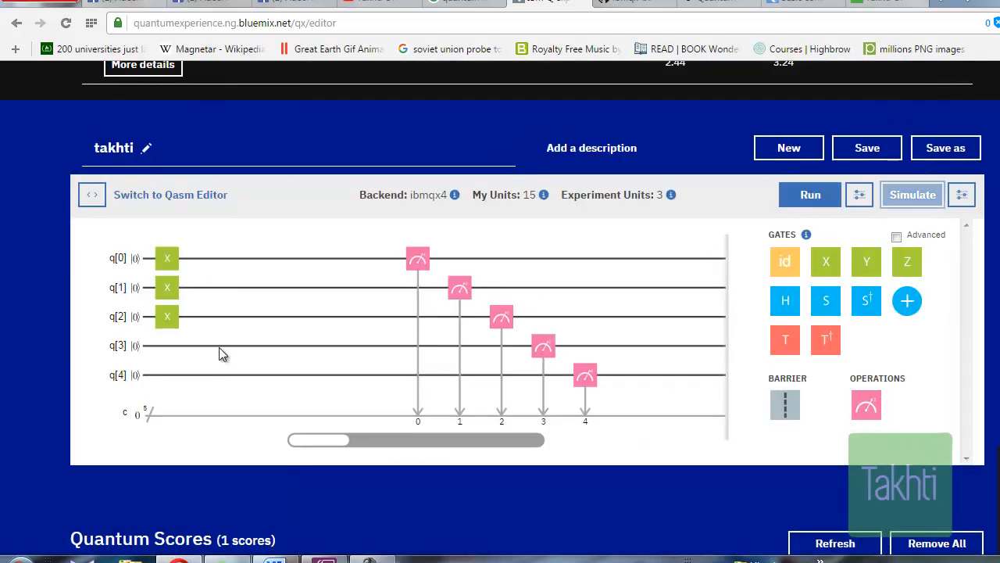
- Add X gates at the start of q[3] and q[4], then simulate the circuit and look over the results
{"action": "left_click_drag", "start_coordinate": [825, 266], "coordinate": [168, 350]}
{"action": "left_click_drag", "start_coordinate": [817, 264], "coordinate": [168, 375]}
{"action": "left_click", "coordinate": [919, 201]}
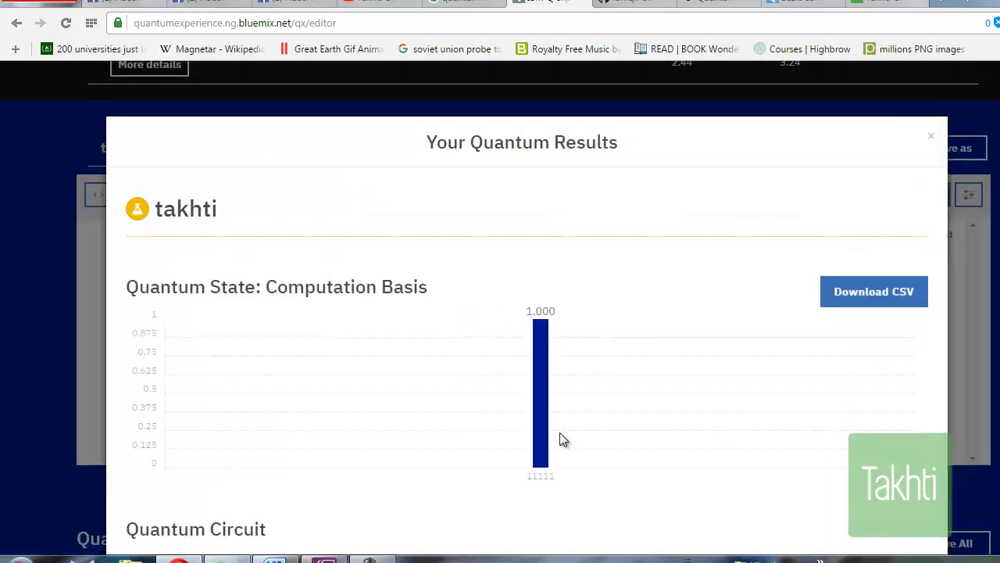
{"action": "scroll", "coordinate": [560, 439], "scroll_direction": "down", "scroll_amount": 1}
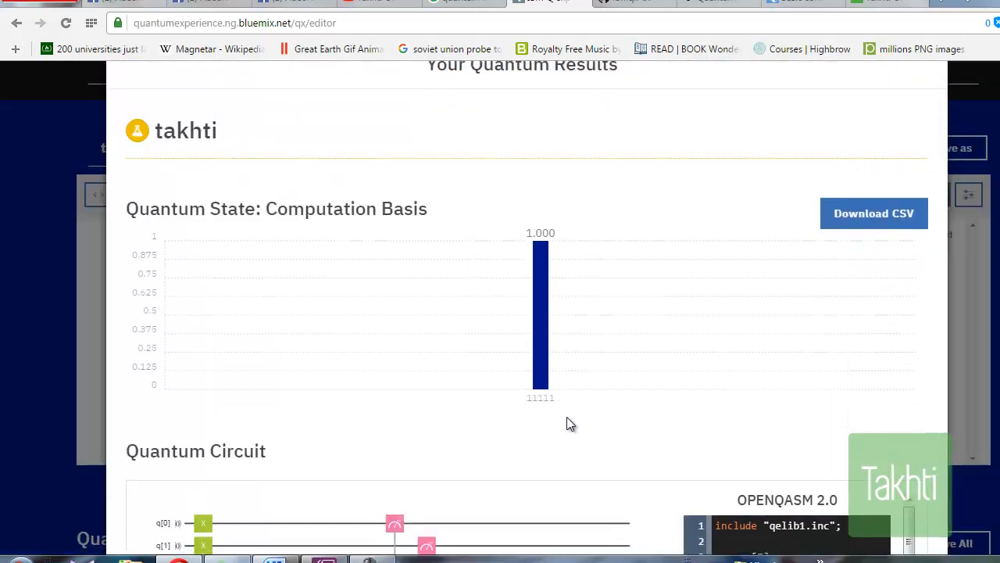
{"action": "scroll", "coordinate": [568, 423], "scroll_direction": "down", "scroll_amount": 3}
{"action": "scroll", "coordinate": [338, 402], "scroll_direction": "up", "scroll_amount": 2}
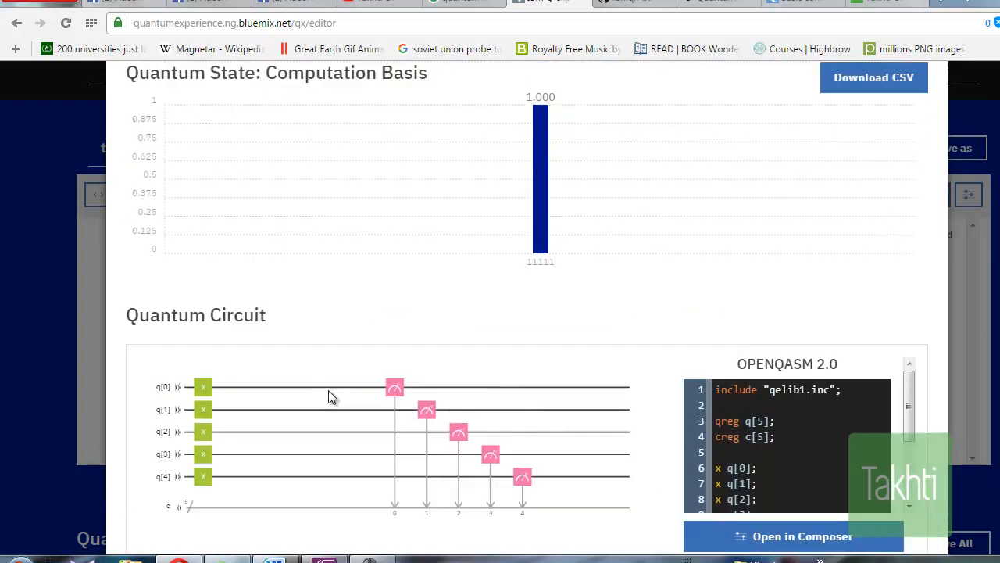
{"action": "left_click", "coordinate": [47, 281]}
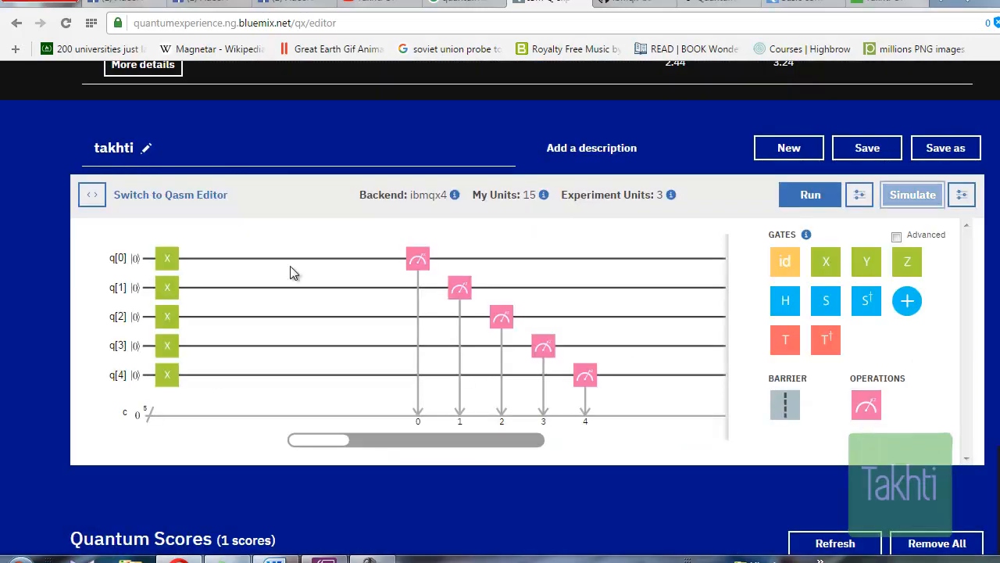
- Place a second X gate directly after the first on q[0], then simulate the circuit and compare the state with the diagram
{"action": "left_click_drag", "start_coordinate": [826, 264], "coordinate": [211, 259]}
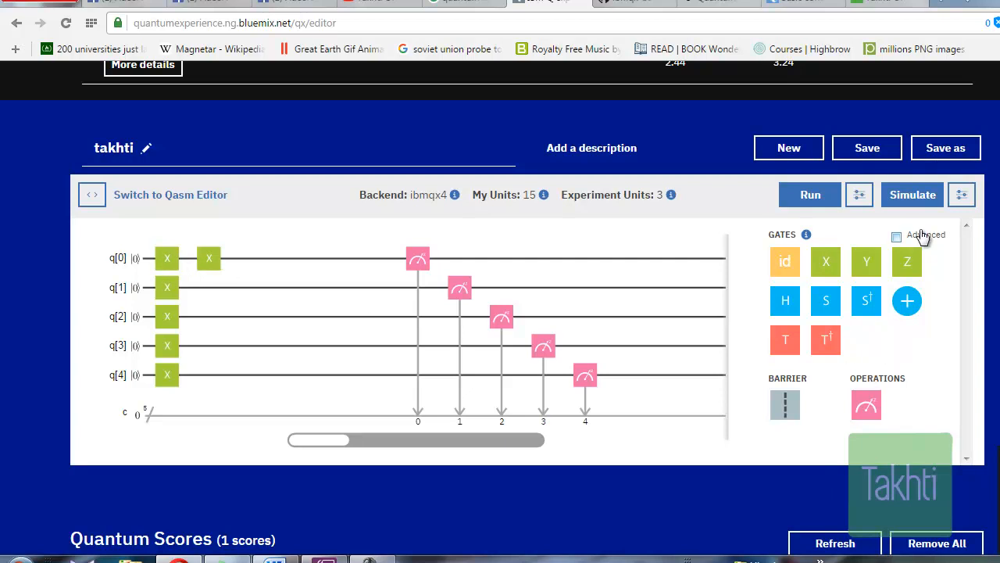
{"action": "left_click", "coordinate": [924, 202]}
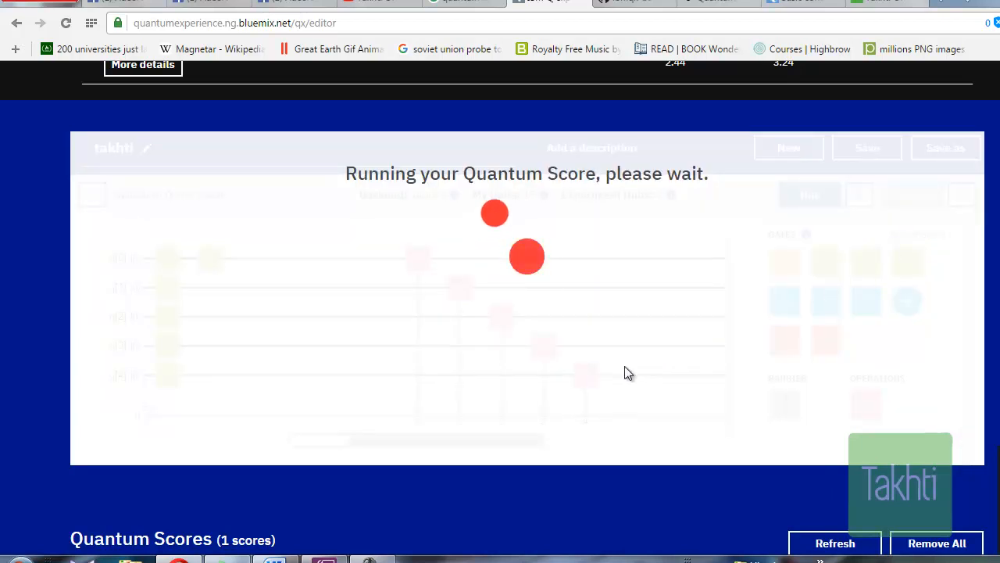
{"action": "scroll", "coordinate": [288, 293], "scroll_direction": "down", "scroll_amount": 2}
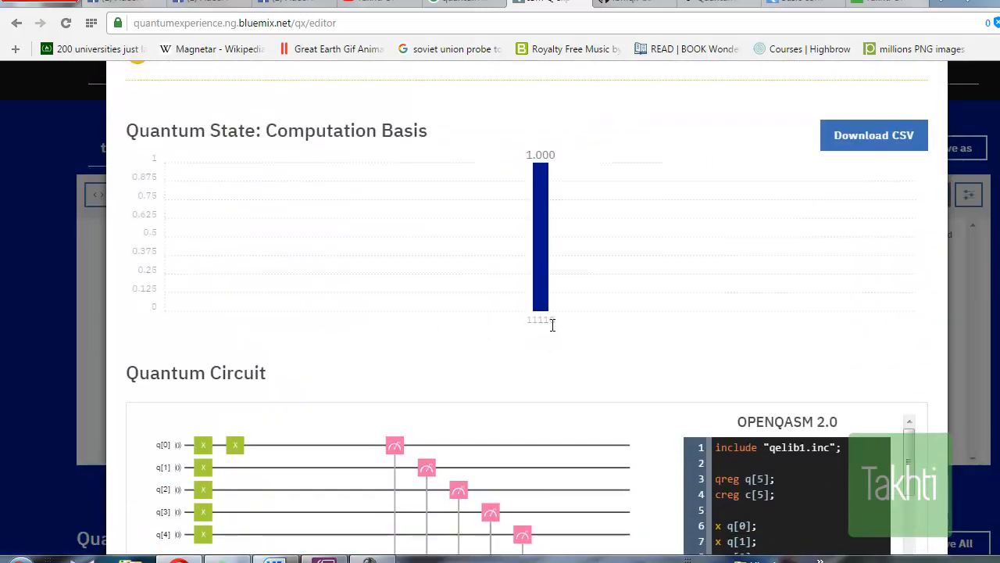
{"action": "scroll", "coordinate": [536, 351], "scroll_direction": "down", "scroll_amount": 1}
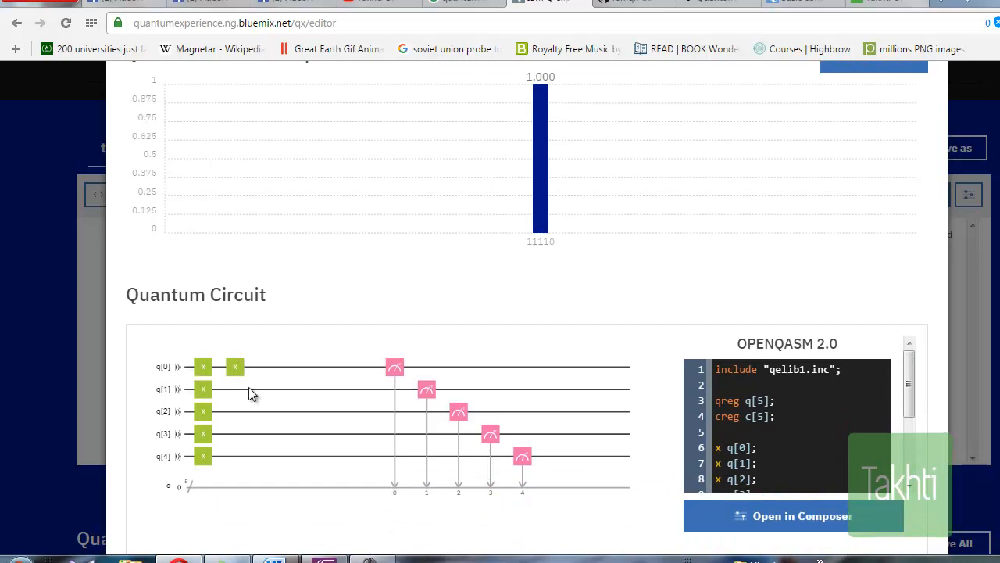
{"action": "mouse_move", "coordinate": [173, 368]}
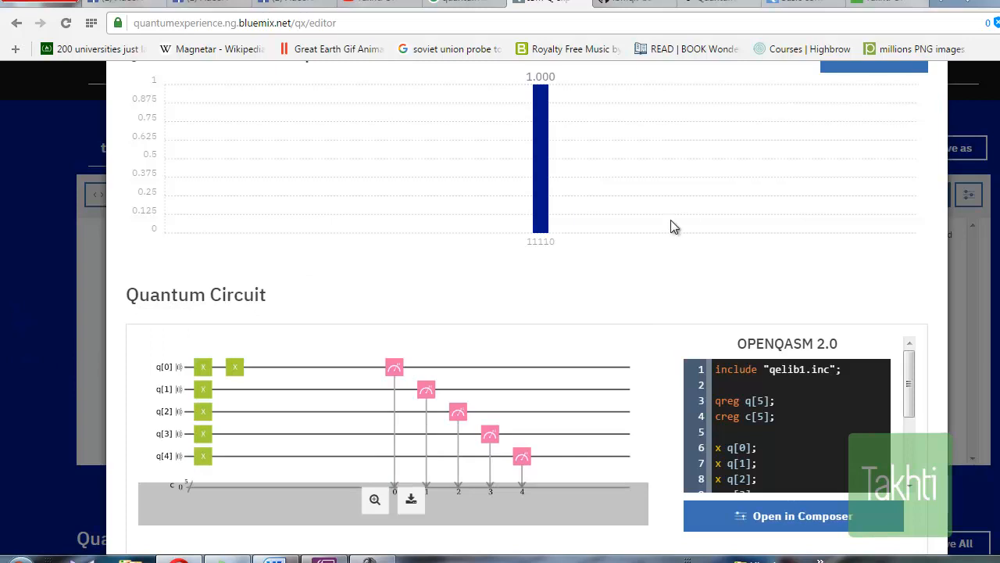
{"action": "left_click", "coordinate": [37, 286]}
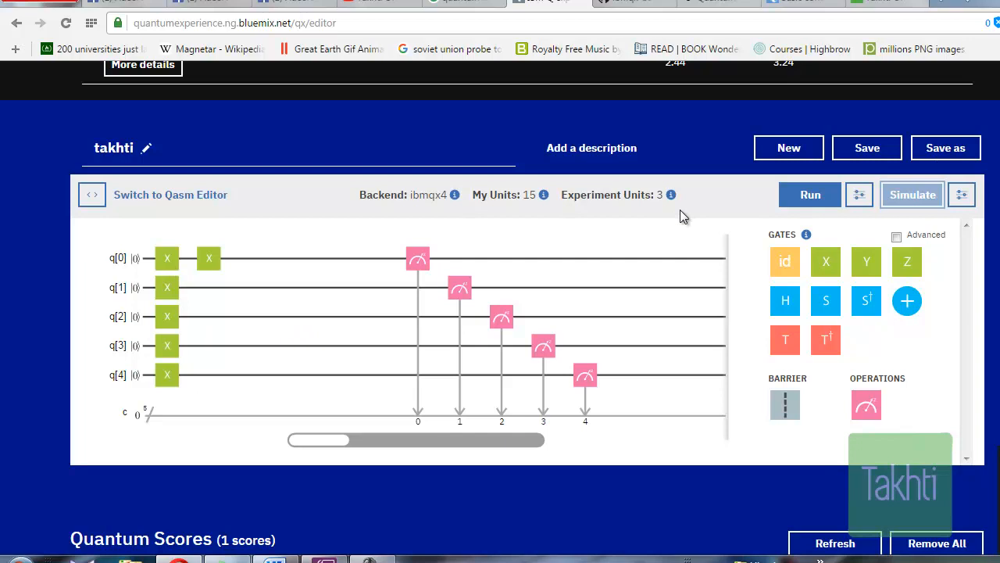
{"action": "scroll", "coordinate": [680, 211], "scroll_direction": "down", "scroll_amount": 2}
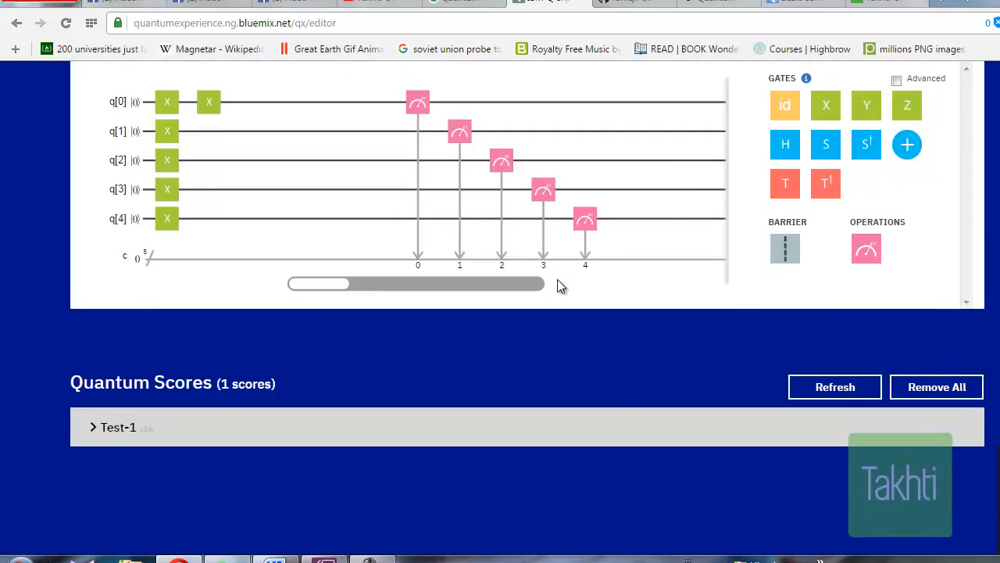
{"action": "scroll", "coordinate": [558, 280], "scroll_direction": "up", "scroll_amount": 2}
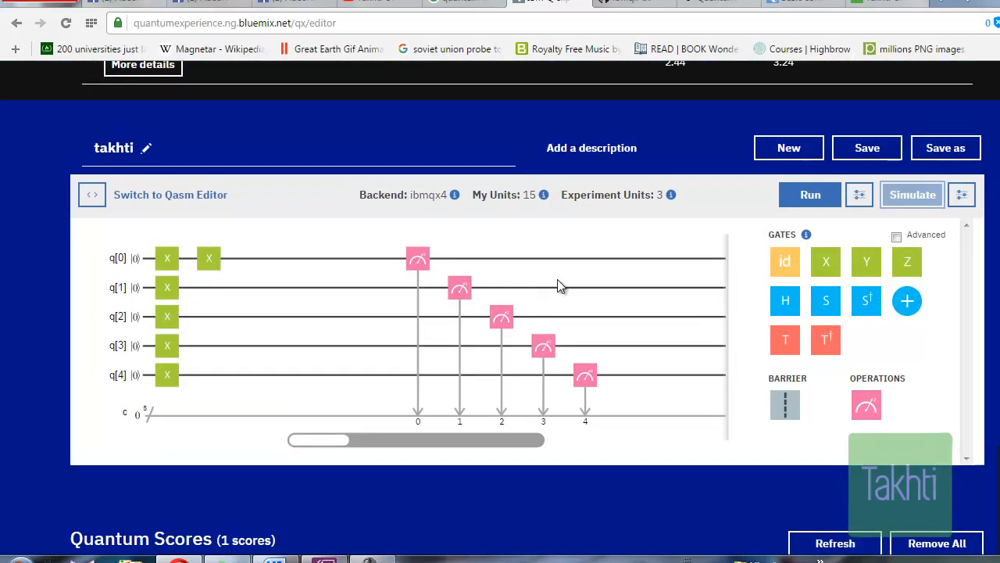